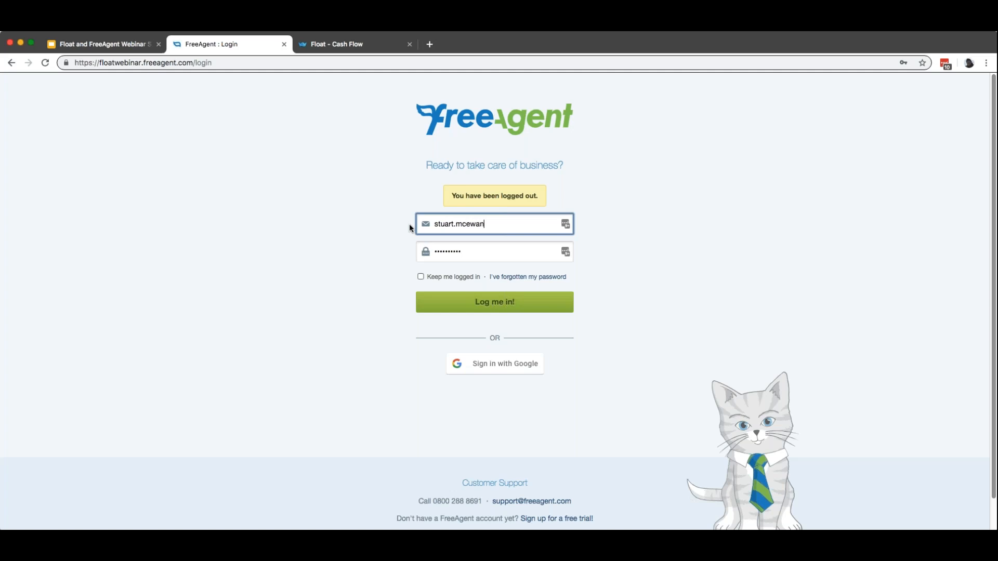
Step: Complete the login e-mail address and log in to the FreeAgent account with the prefilled password
type("freeagent.com")
key("Return")
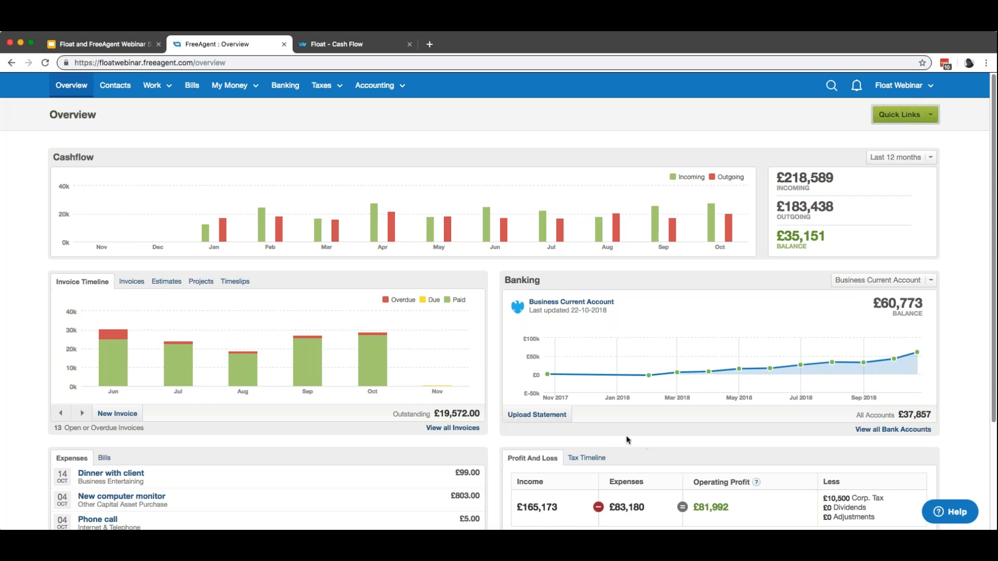
Step: Review the Overview dashboard, viewing the Invoices, Estimates and Projects summaries and the banking section
mouse_move(299, 316)
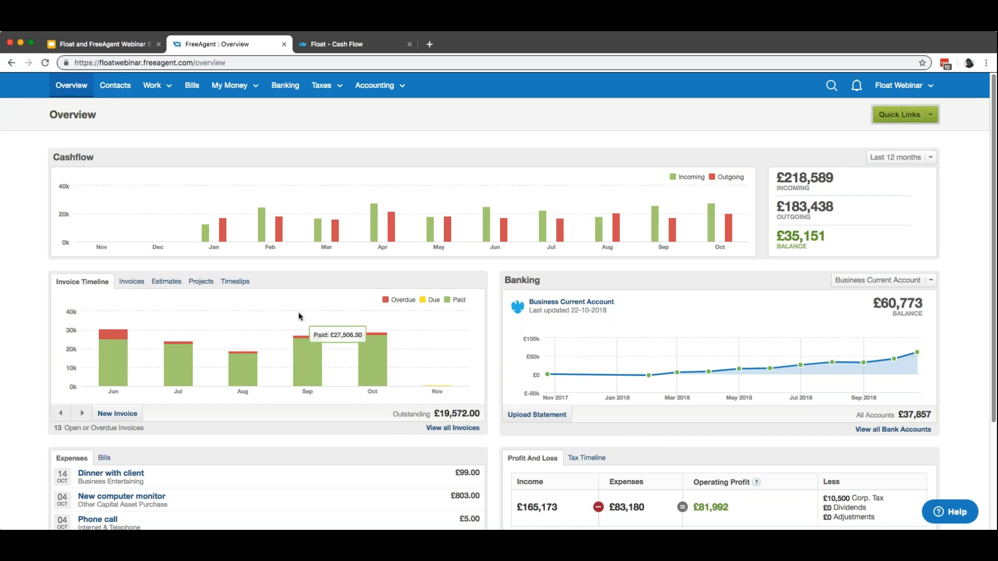
left_click(133, 283)
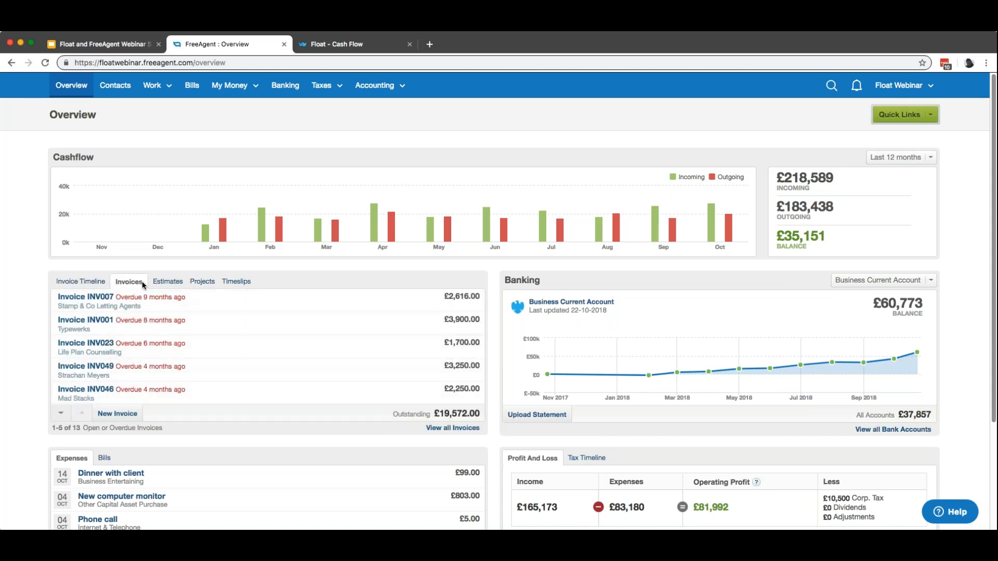
left_click(168, 282)
left_click(202, 281)
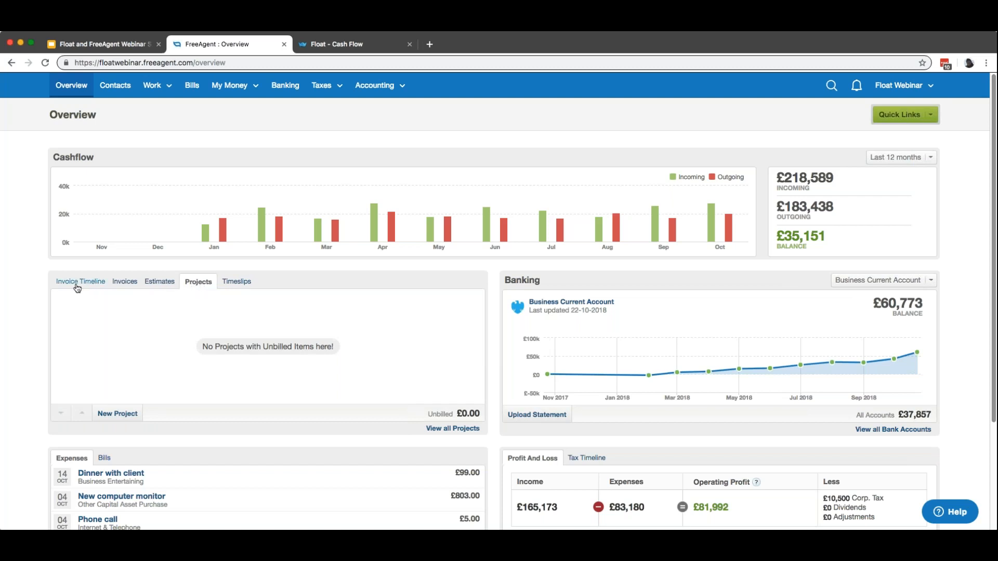
scroll(416, 338, "down", 1)
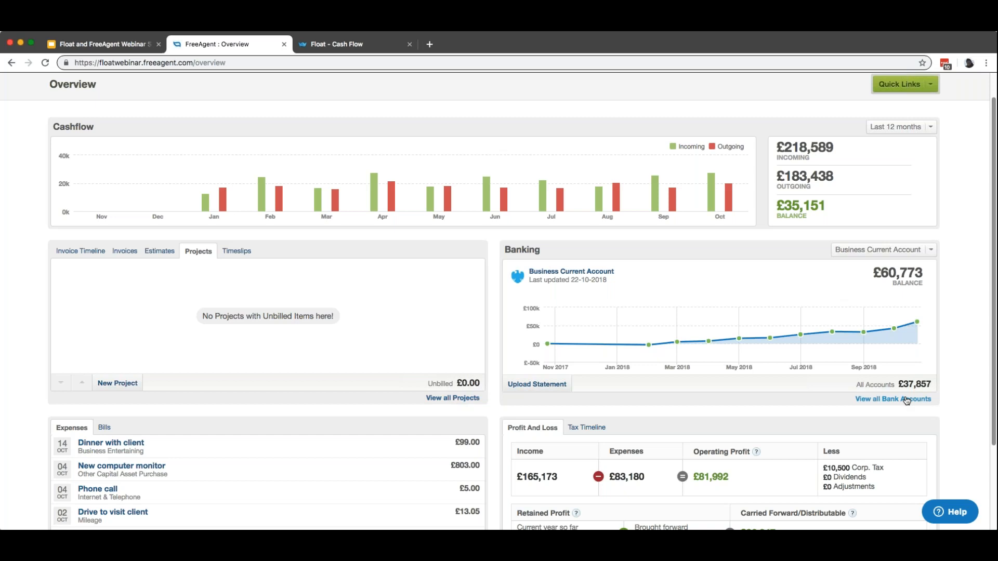
scroll(684, 353, "up", 2)
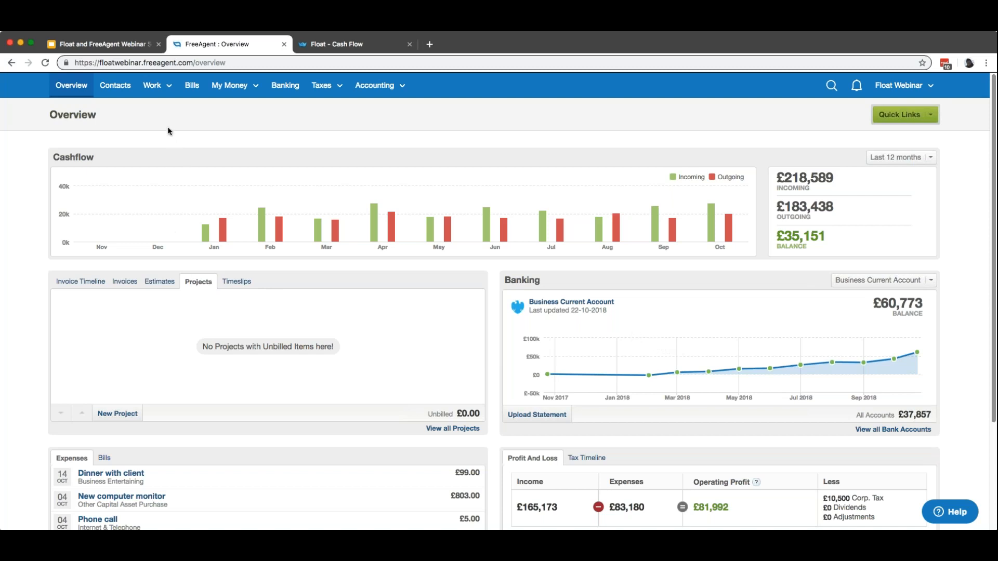
Step: Open the invoices list and examine the newest paid Winston Fair & Sons invoice, including its line items and payment details
mouse_move(166, 95)
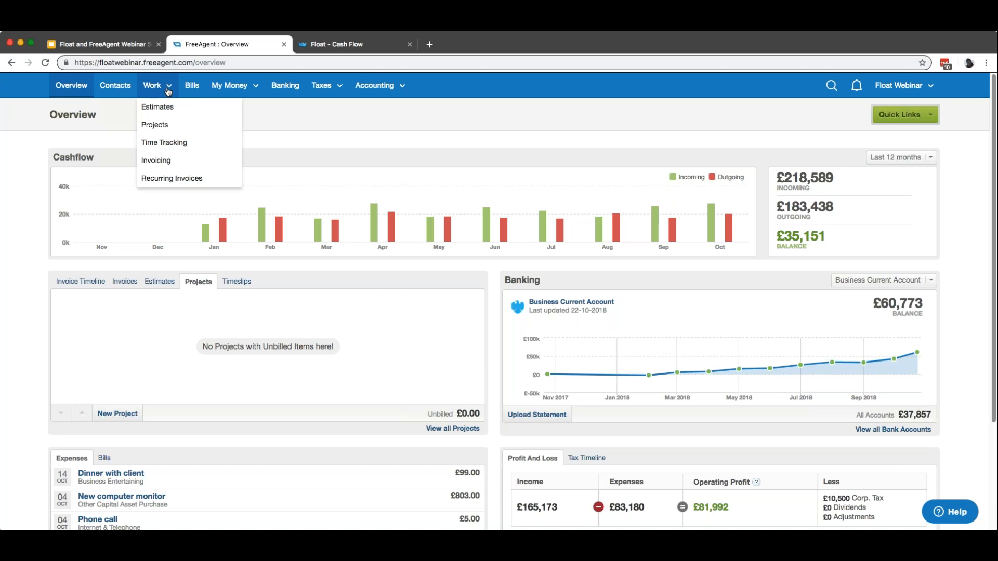
left_click(161, 161)
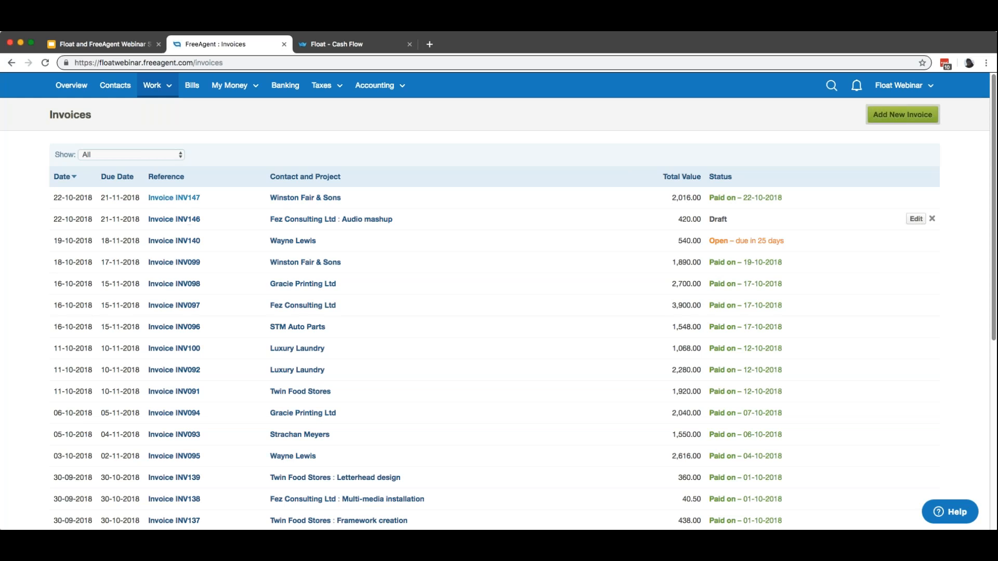
left_click(181, 200)
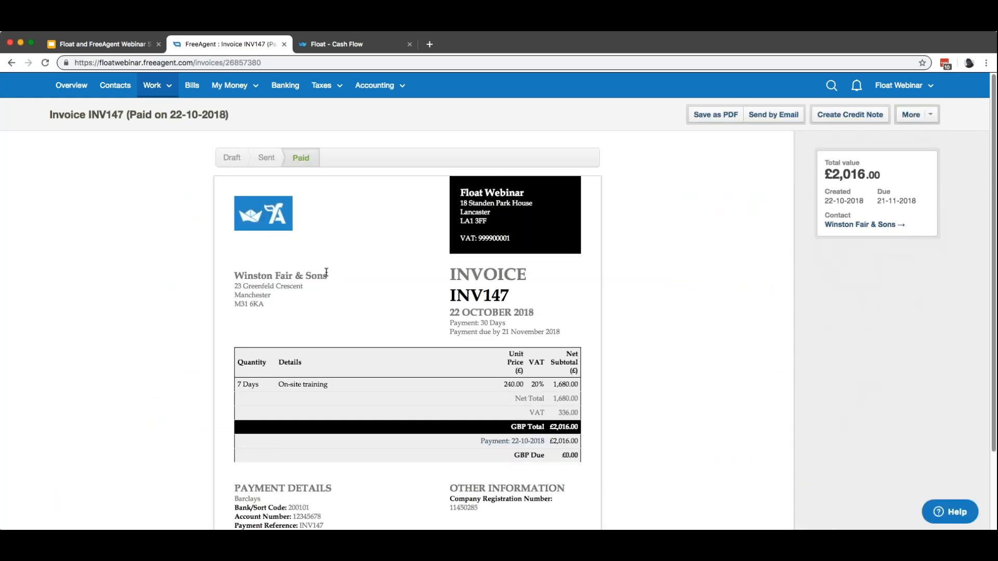
scroll(335, 261, "down", 1)
scroll(335, 262, "down", 1)
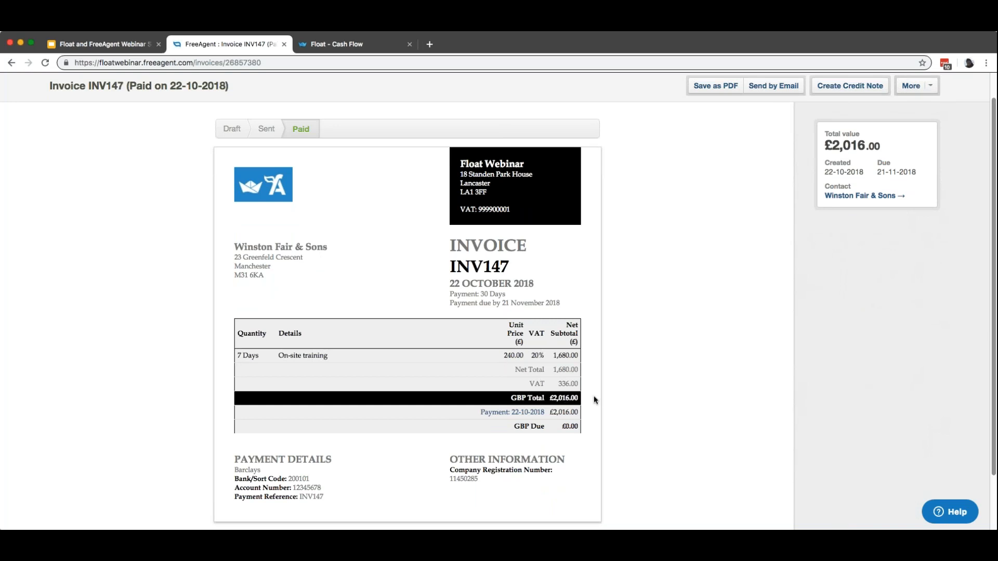
scroll(594, 393, "down", 1)
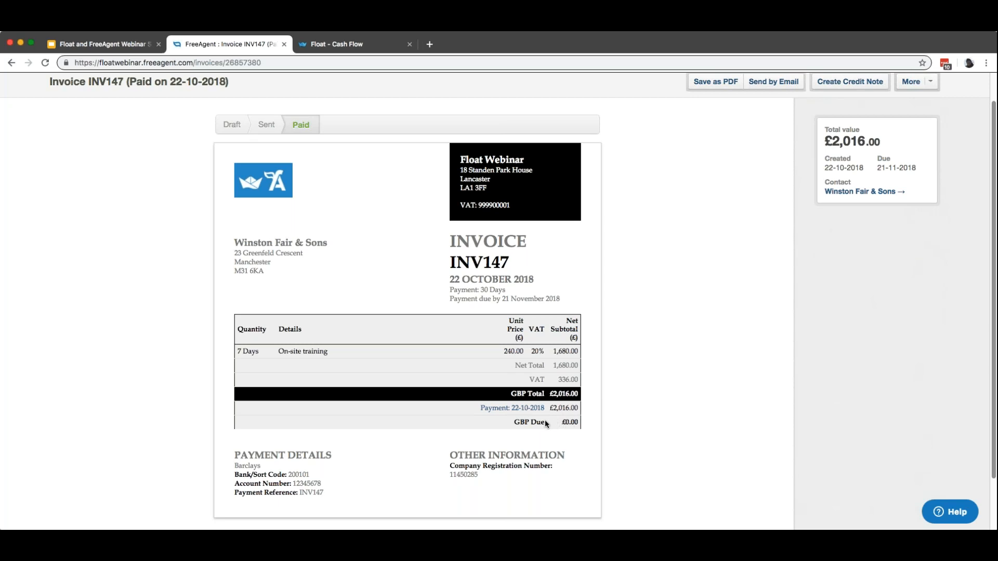
scroll(534, 341, "up", 1)
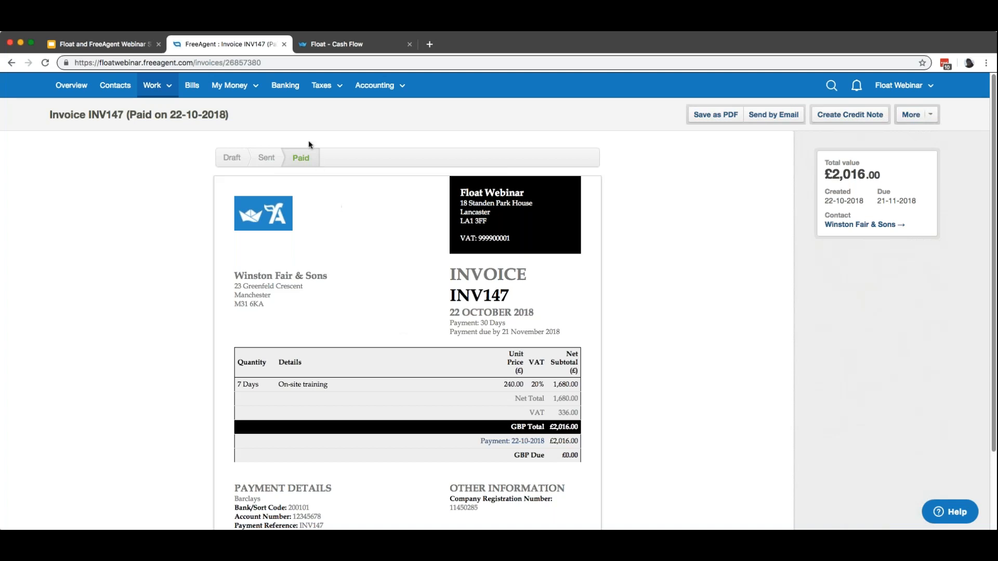
Step: Open the bank accounts summary and view its account selection, balance interval and new-account options
left_click(250, 92)
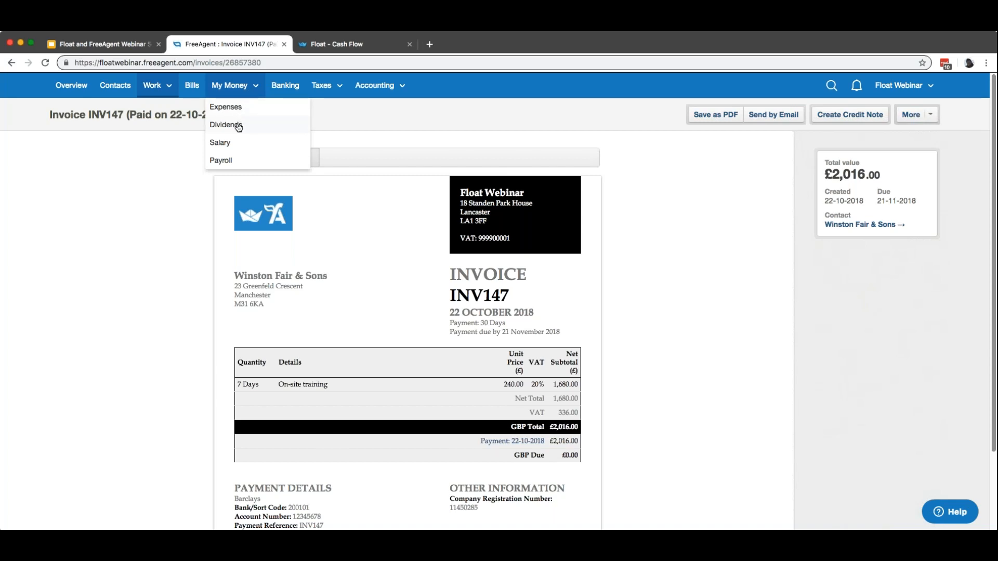
left_click(291, 90)
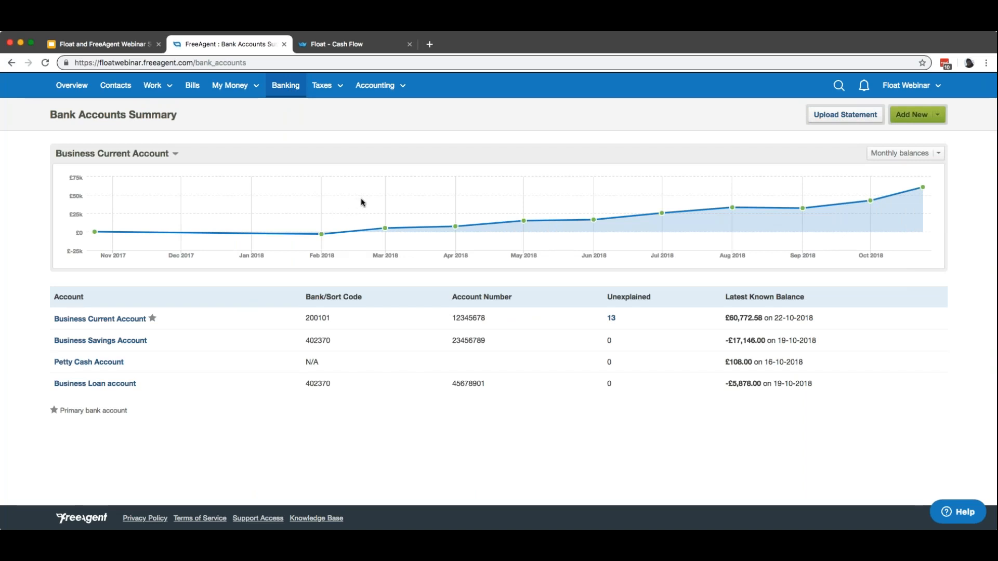
mouse_move(287, 235)
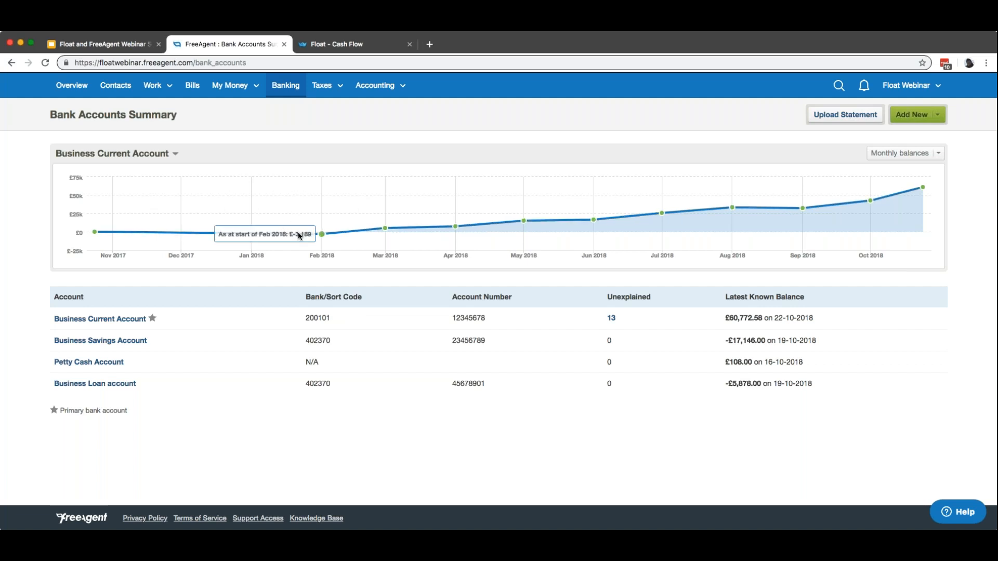
left_click(175, 155)
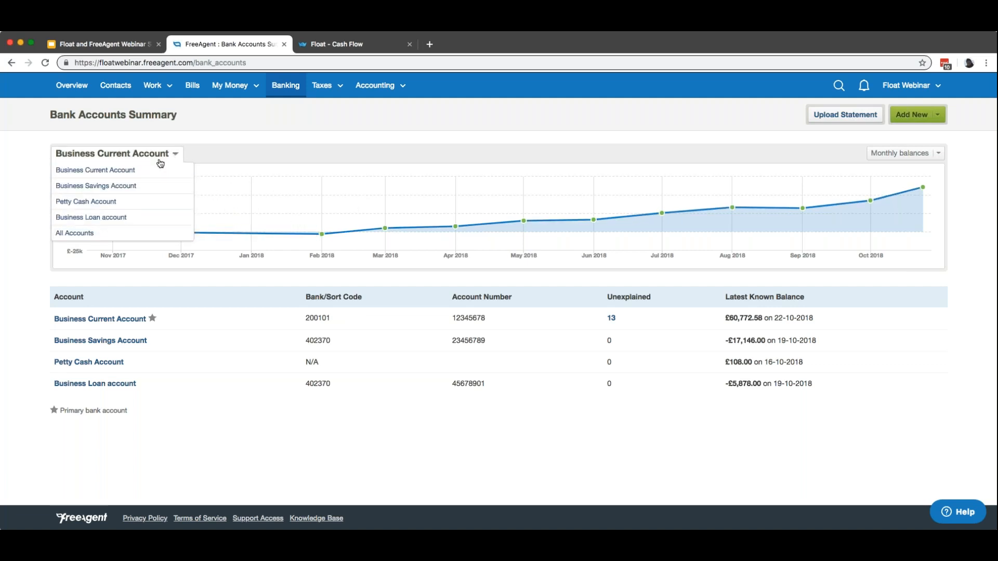
left_click(225, 152)
left_click(939, 153)
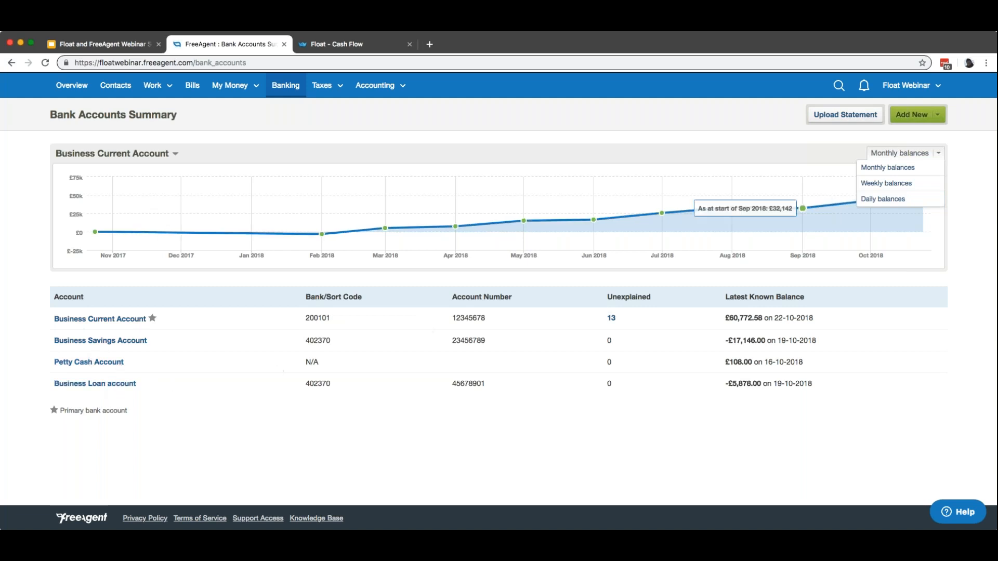
left_click(938, 115)
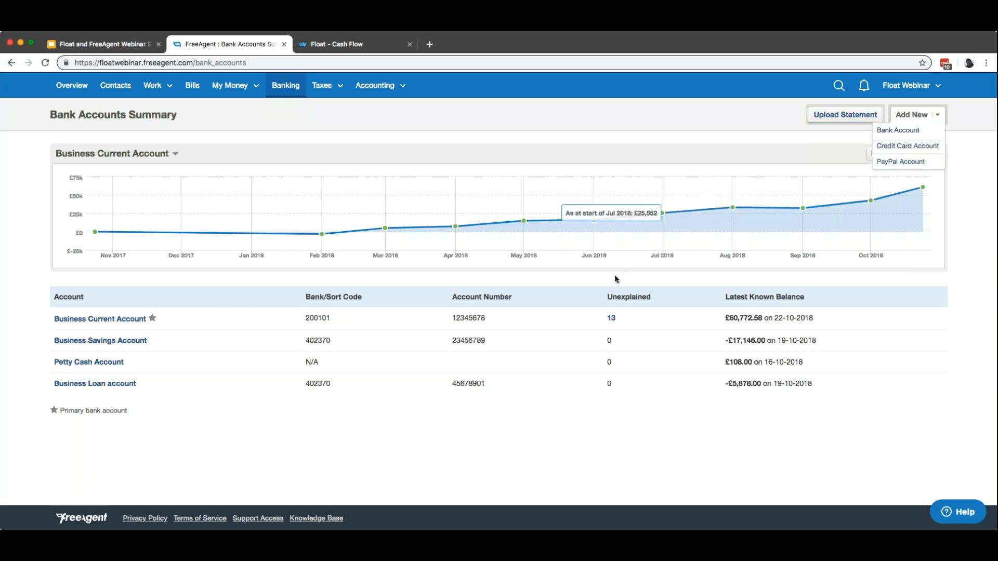
left_click(618, 214)
Step: Open the Business Current Account and examine its additional account actions and October 18 transactions
left_click(104, 318)
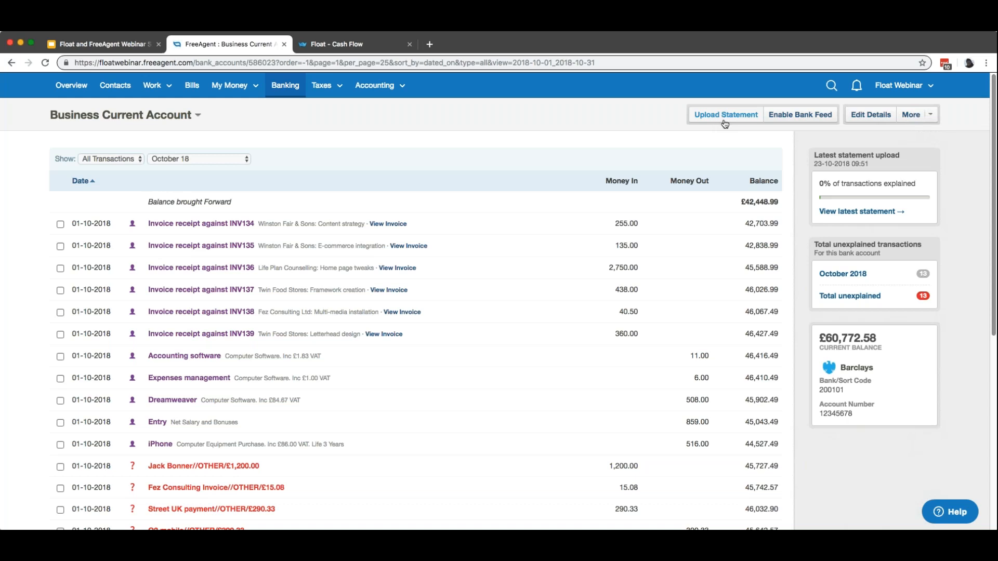
left_click(927, 116)
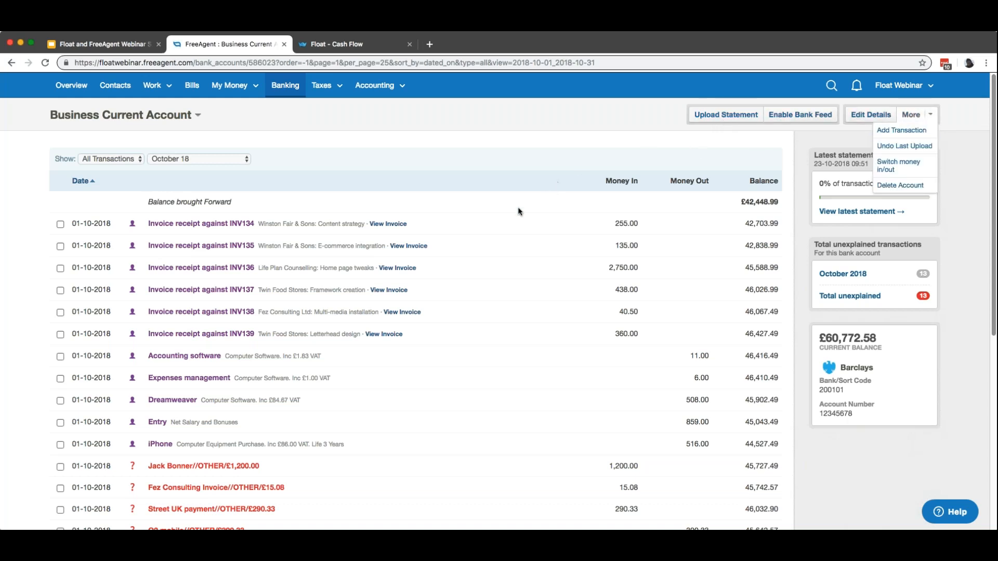
scroll(507, 250, "down", 6)
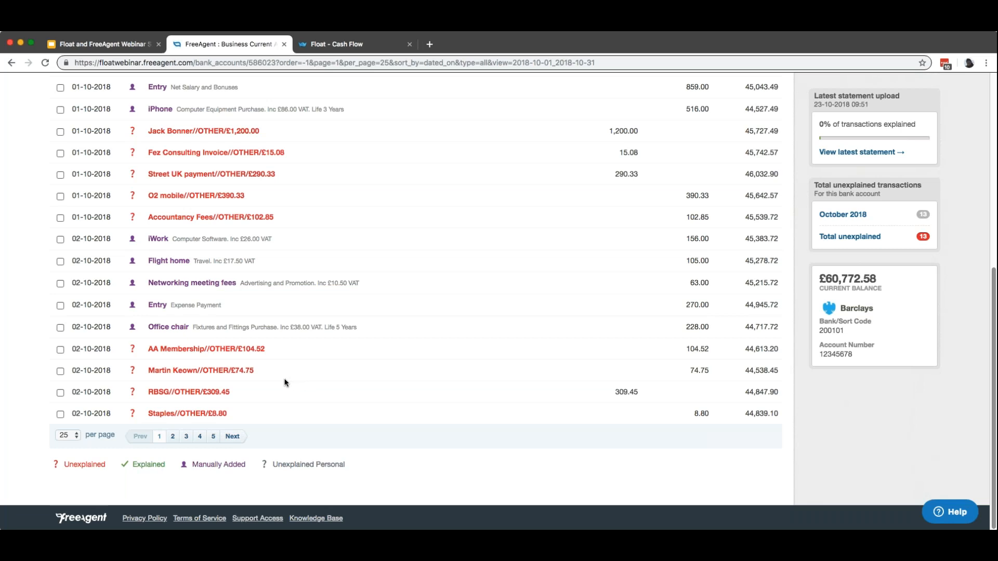
scroll(289, 382, "up", 3)
scroll(323, 374, "up", 4)
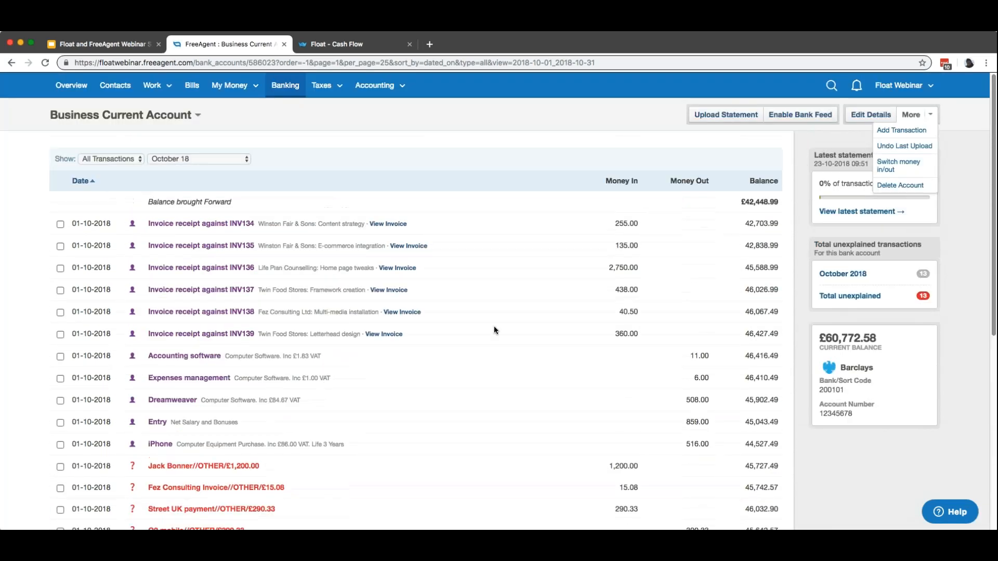
left_click(751, 203)
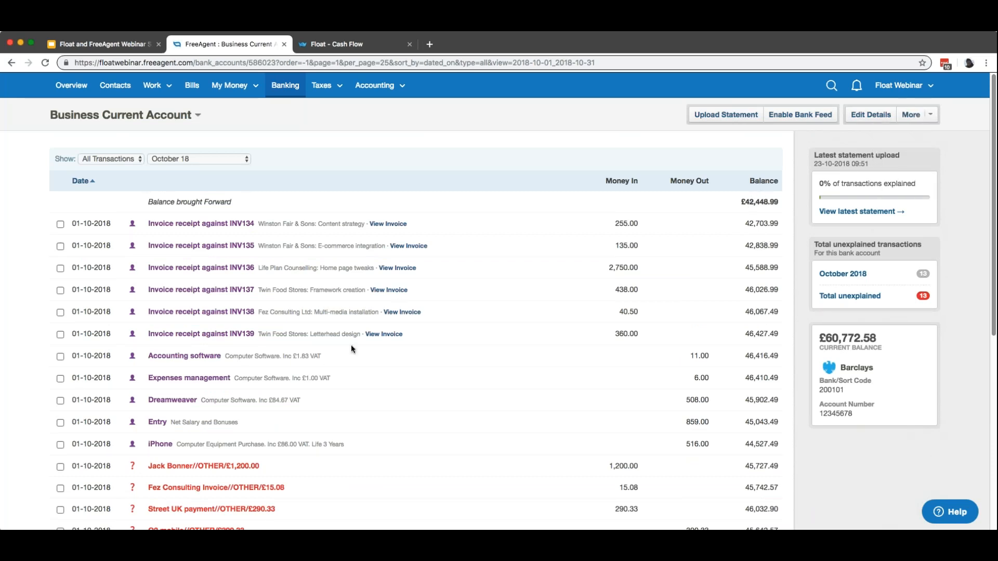
Step: Explain the unexplained £1,200.00 incoming transaction as an Invoice Receipt against INV148 for Winston Fair & Sons
scroll(354, 346, "down", 3)
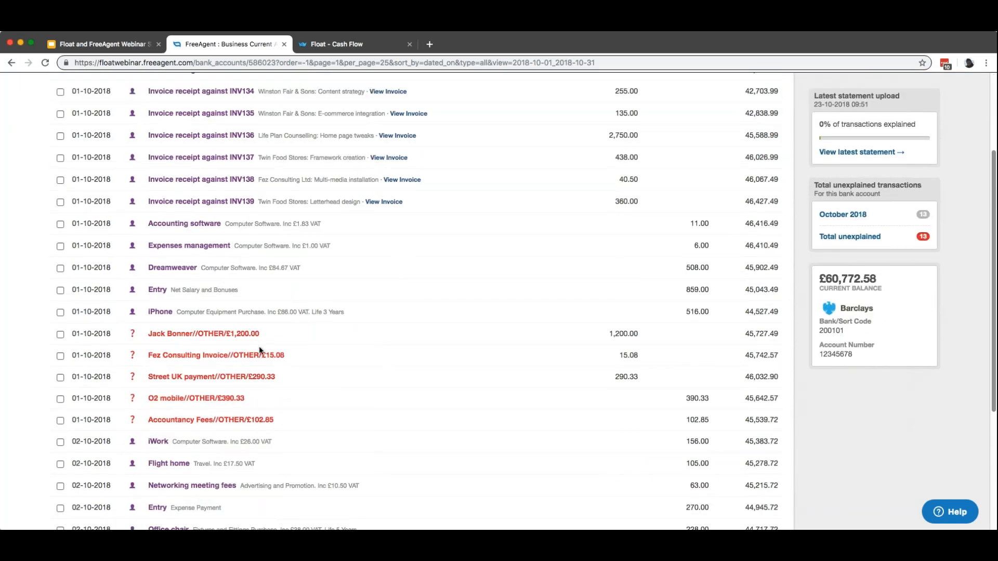
left_click(228, 336)
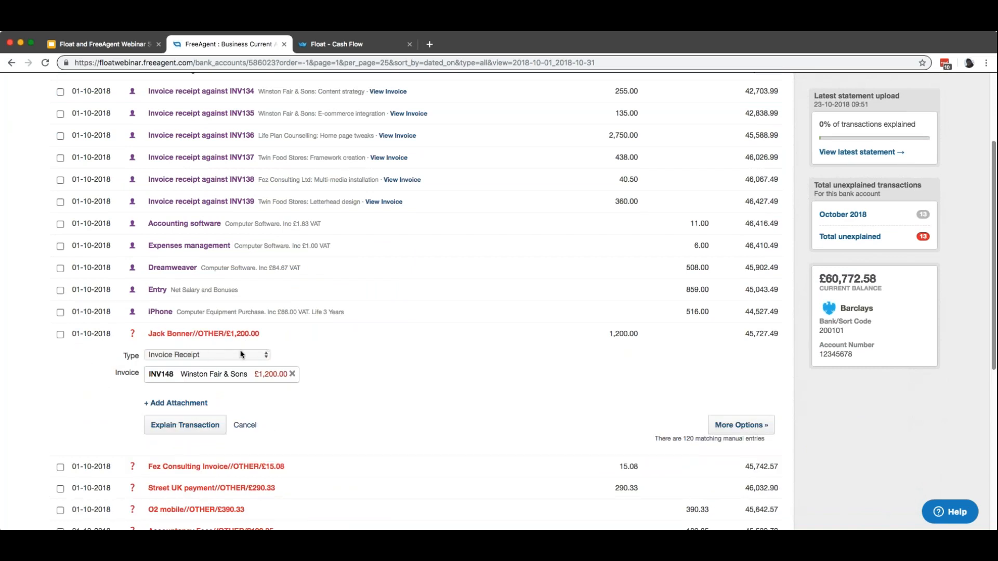
scroll(216, 356, "down", 1)
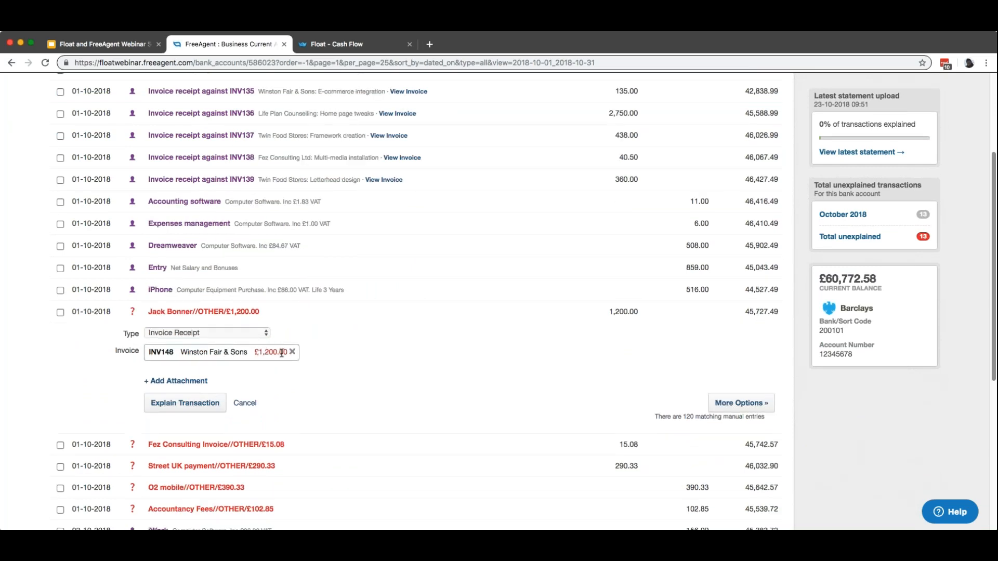
left_click_drag(611, 315, 641, 313)
left_click(499, 328)
left_click(199, 403)
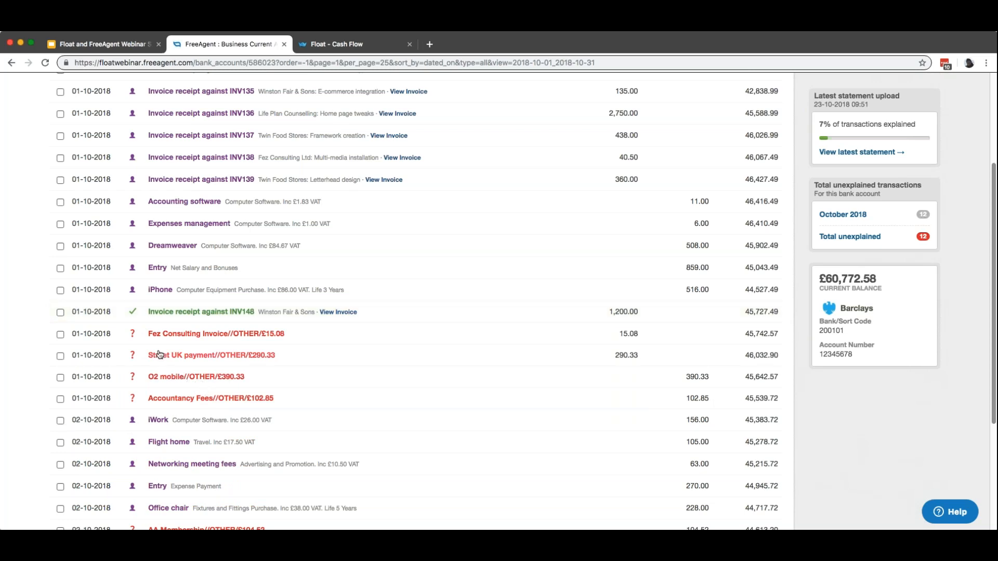
Step: Explain the Fez Consulting Invoice and Street UK payment transactions together as Sales with Auto VAT
left_click(60, 334)
left_click(60, 356)
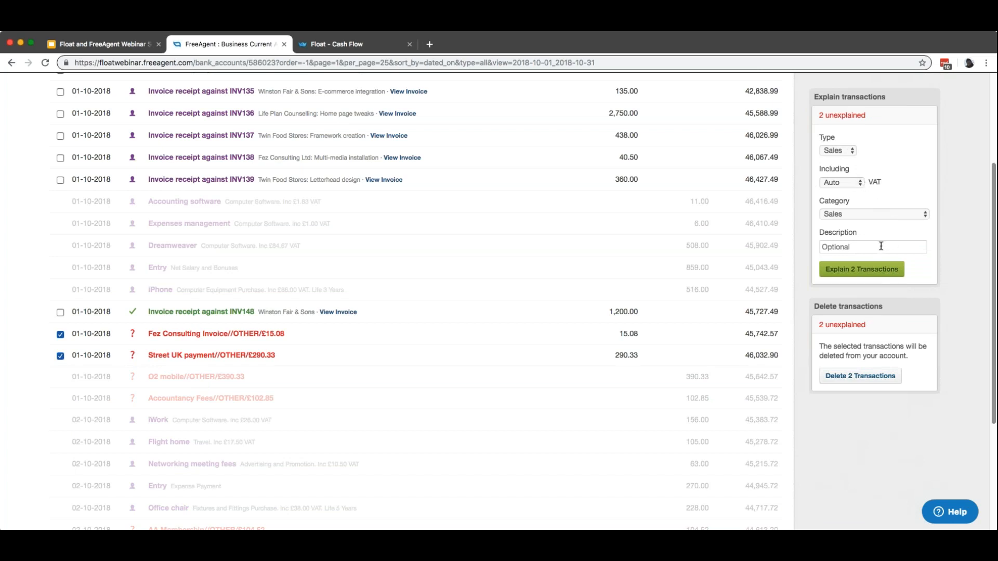
left_click(863, 269)
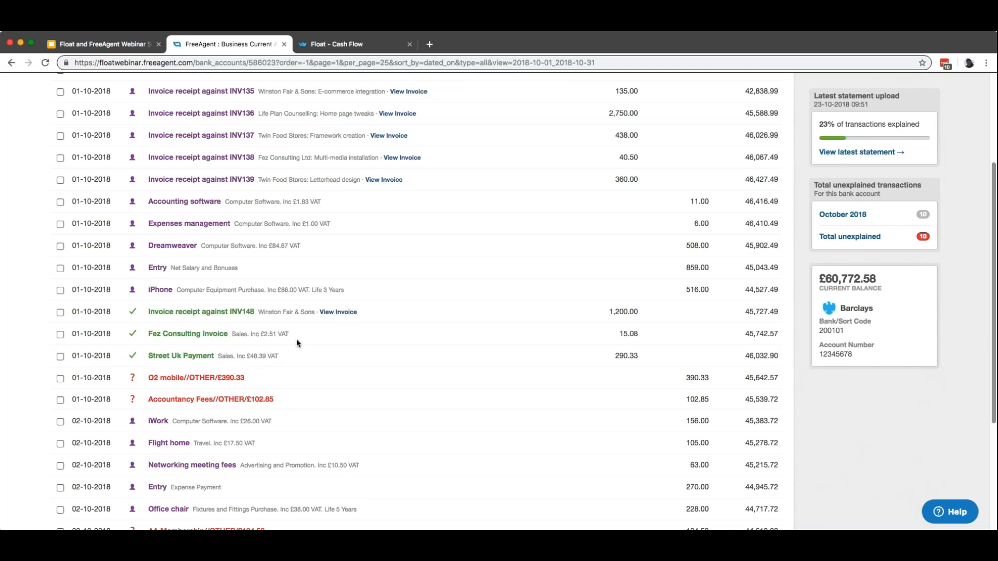
Step: Open the O2 mobile transaction's explanation and preview the types Other Money Out, Money Paid to User and Transfer to Another Account
scroll(298, 326, "down", 1)
scroll(299, 328, "down", 1)
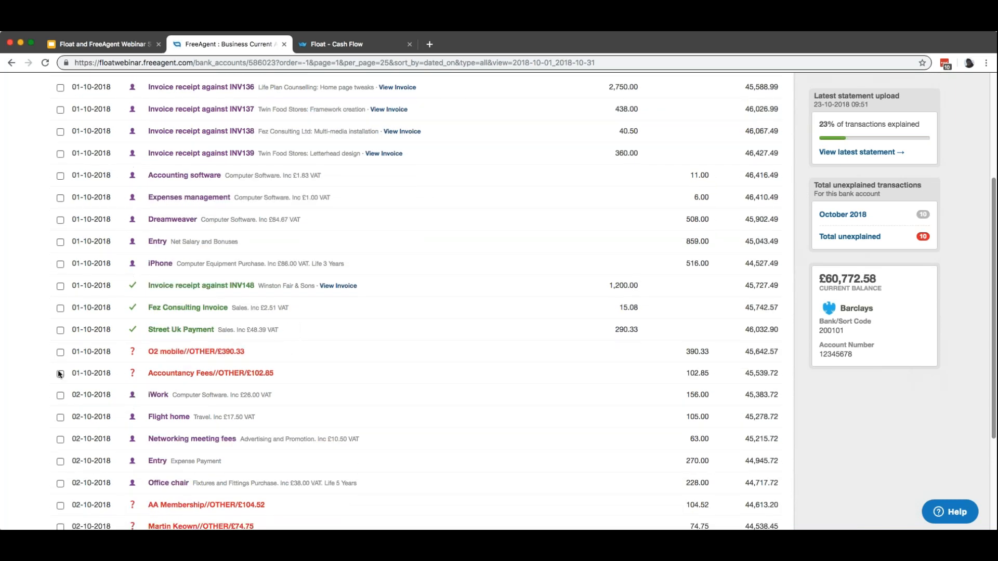
left_click(188, 353)
left_click(241, 376)
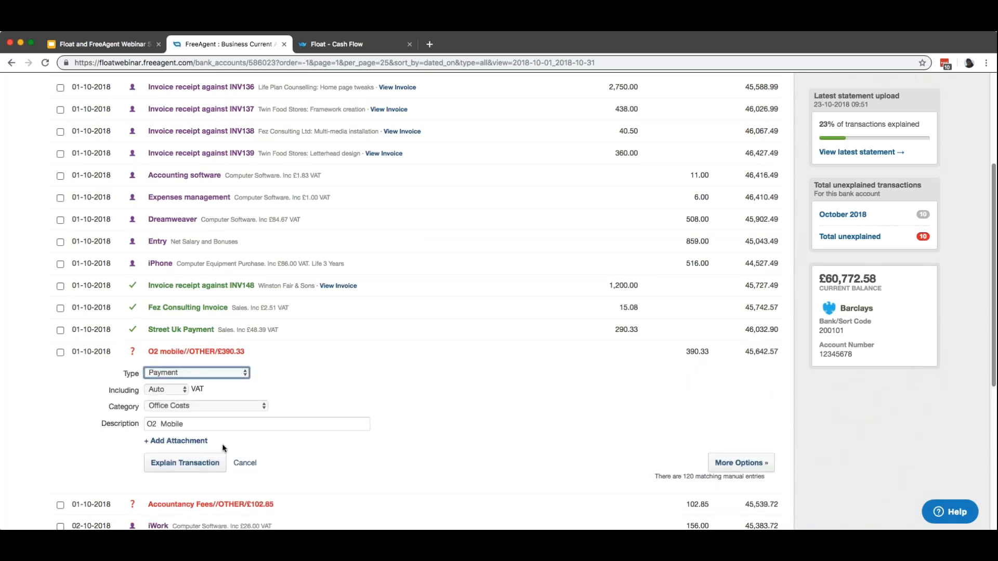
left_click(227, 410)
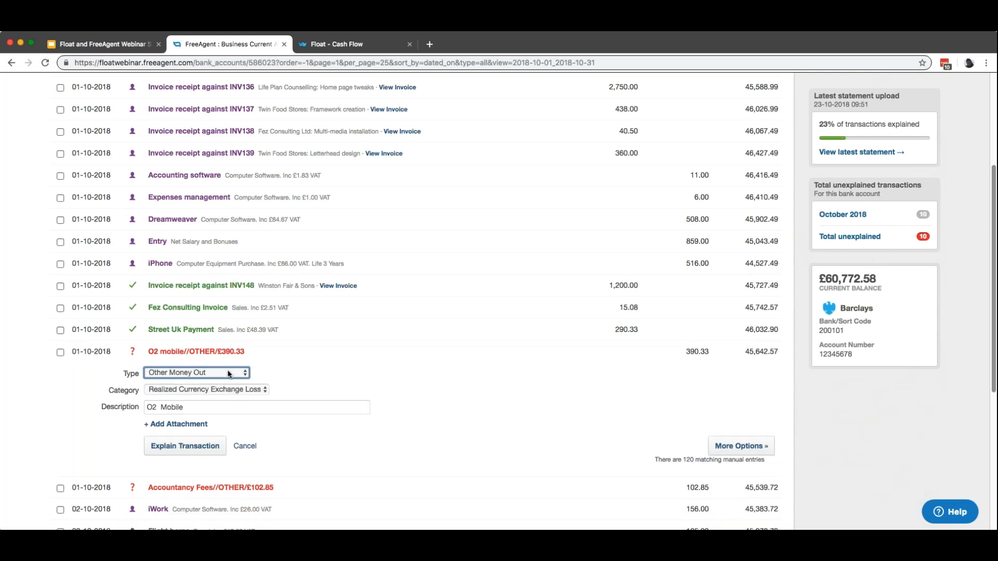
left_click(209, 326)
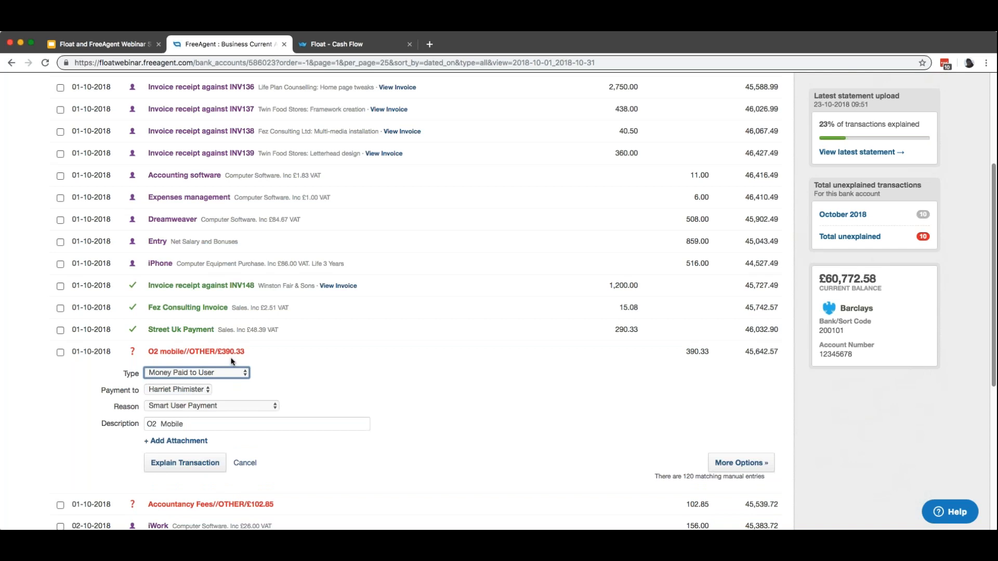
left_click(238, 373)
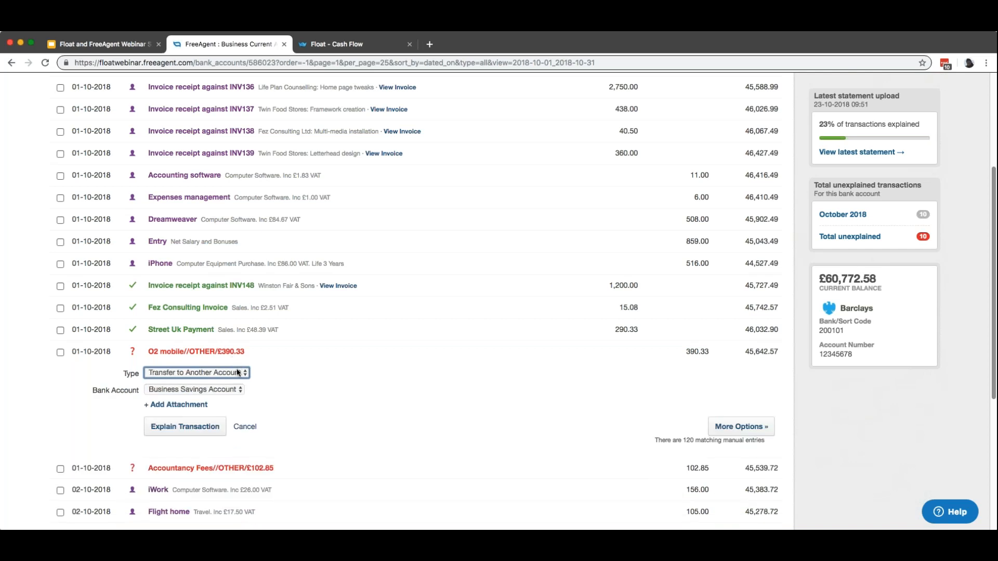
Step: Explain the O2 mobile transaction as a Payment in the Mobile Phone category with Auto VAT
left_click(205, 354)
left_click(227, 405)
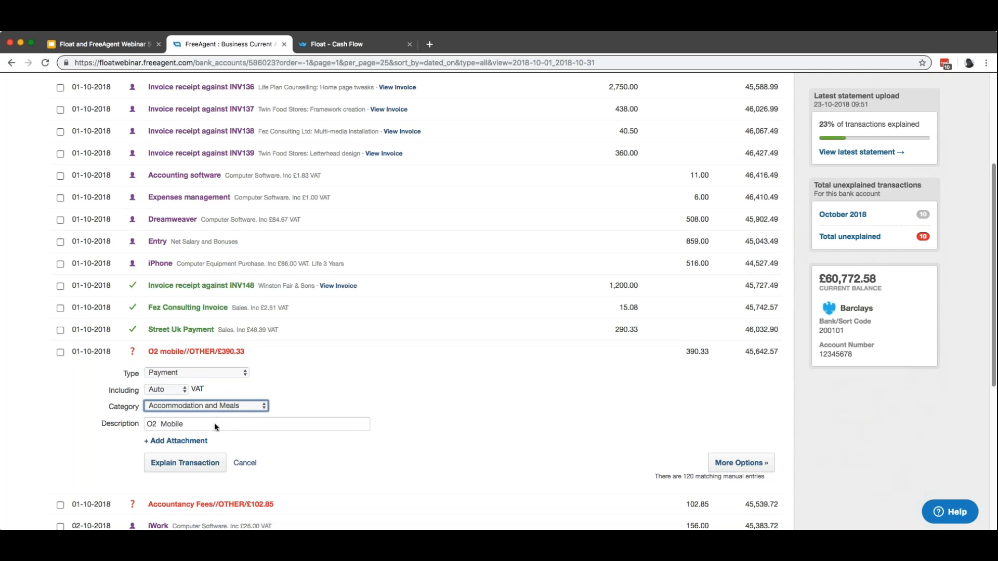
type("mobile")
left_click(209, 422)
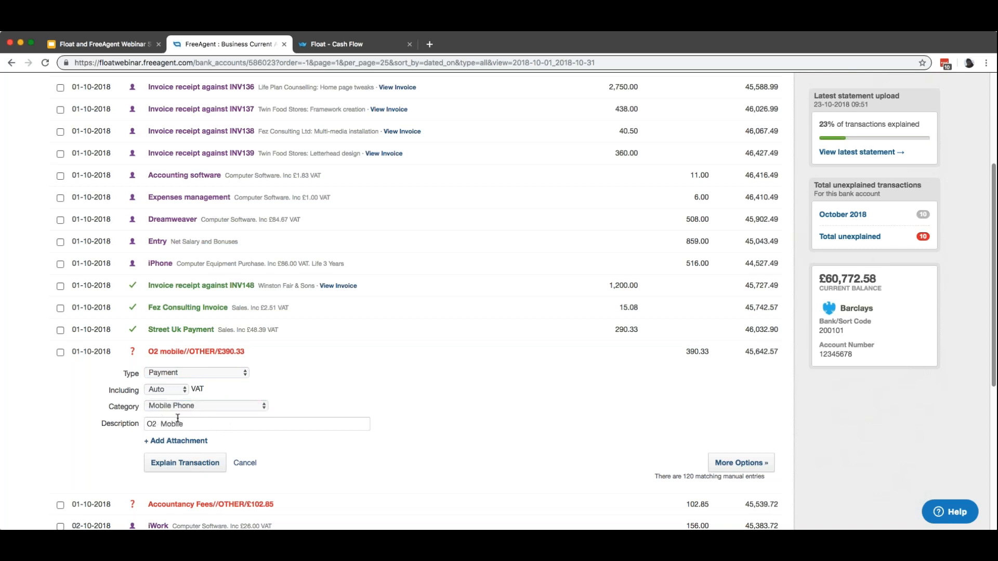
left_click(190, 467)
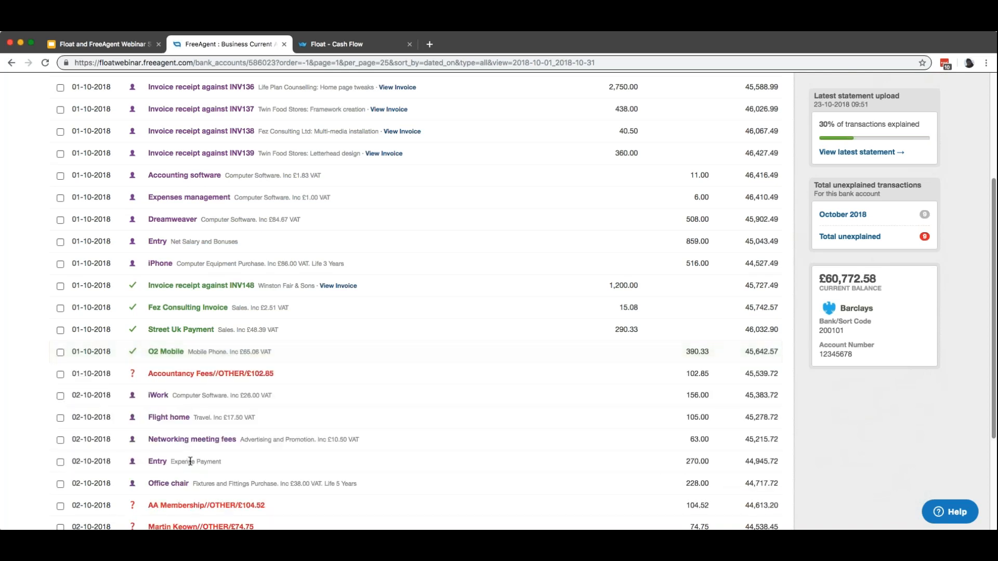
Step: Switch to Float, view the cash flow chart, and check overdue invoice INV142's expected payment date among the invoices due
left_click(366, 48)
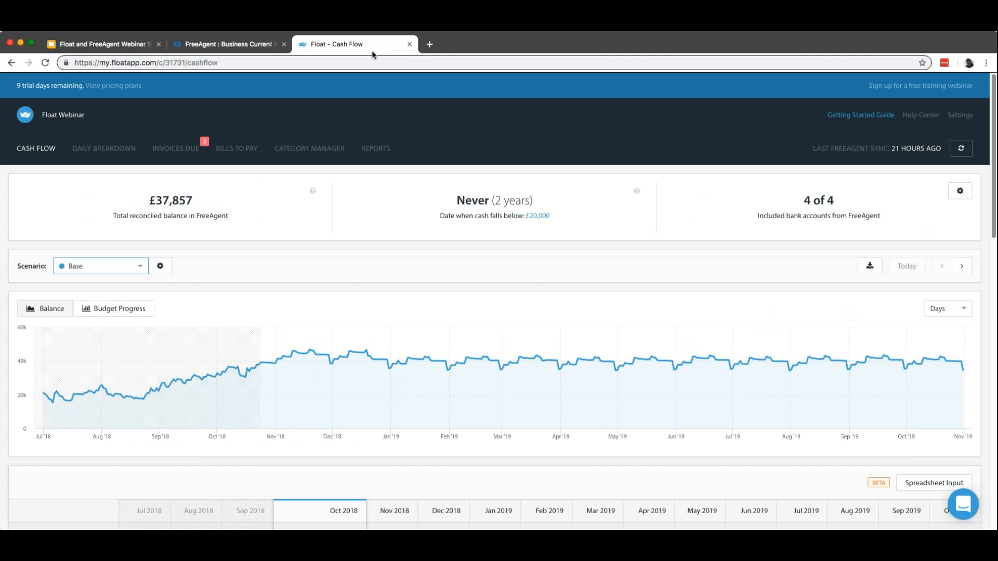
mouse_move(361, 356)
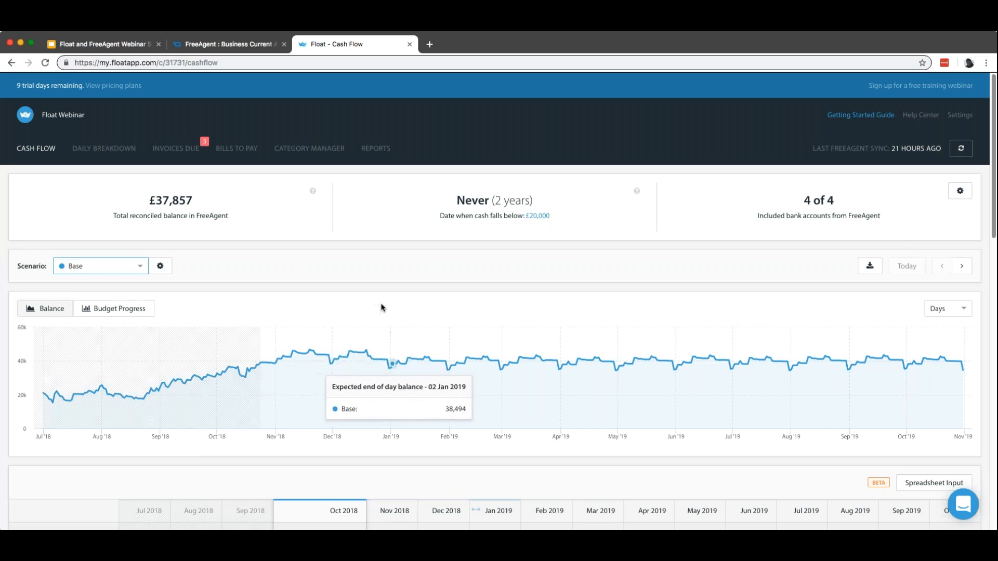
left_click(185, 150)
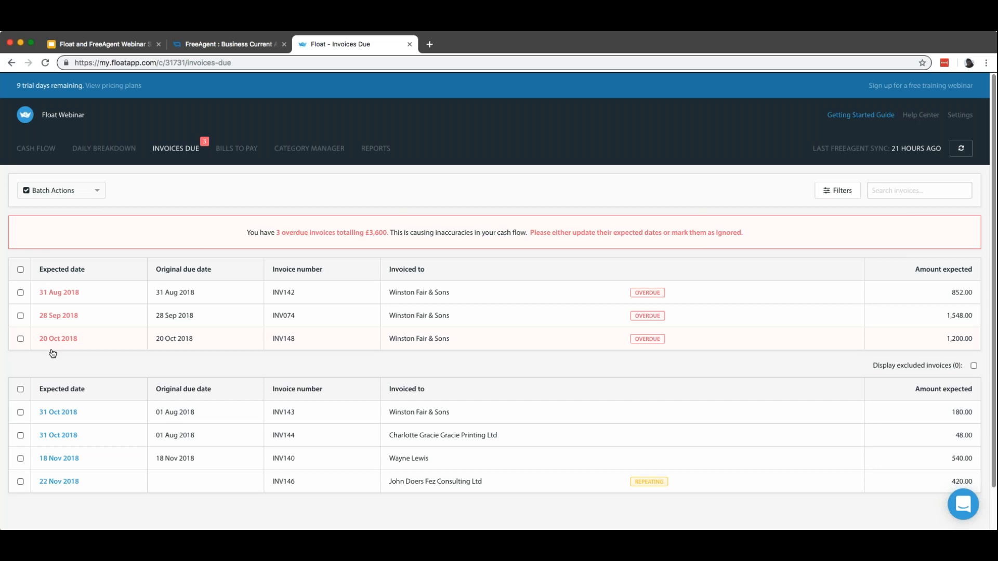
left_click(53, 295)
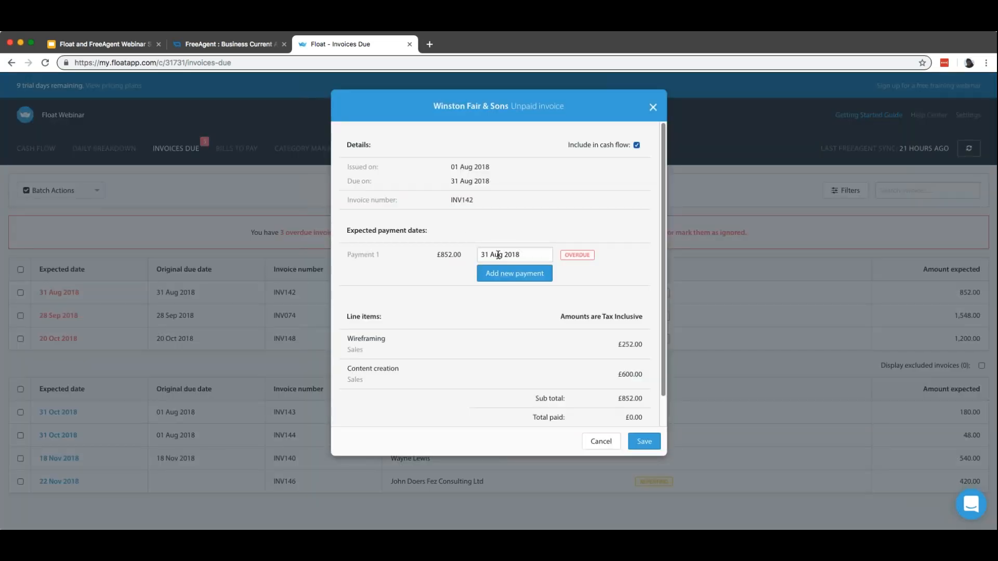
left_click(499, 256)
left_click(652, 107)
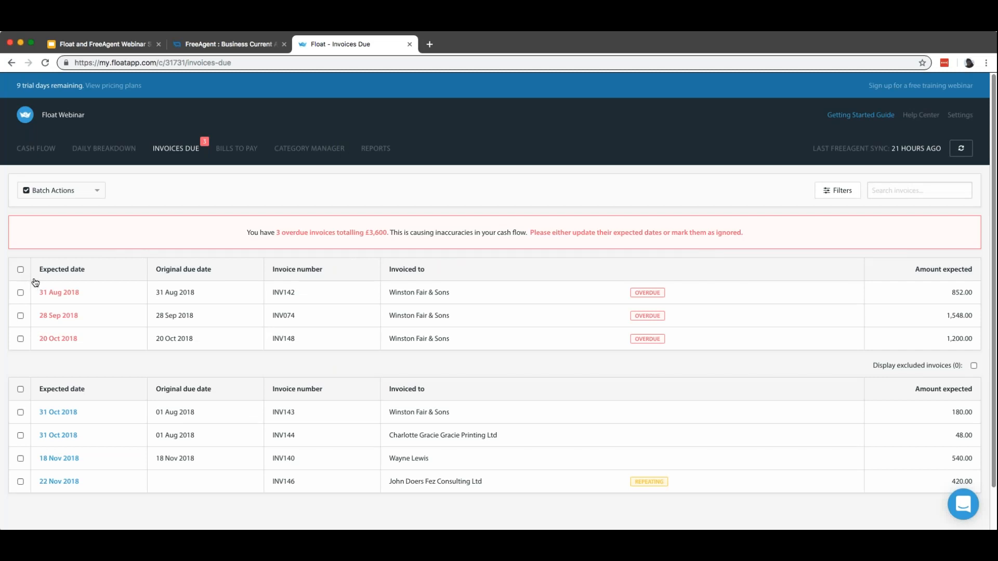
Step: Set the expected date of overdue invoices INV142, INV074 and INV148 together to 31 Oct 2018
left_click(20, 292)
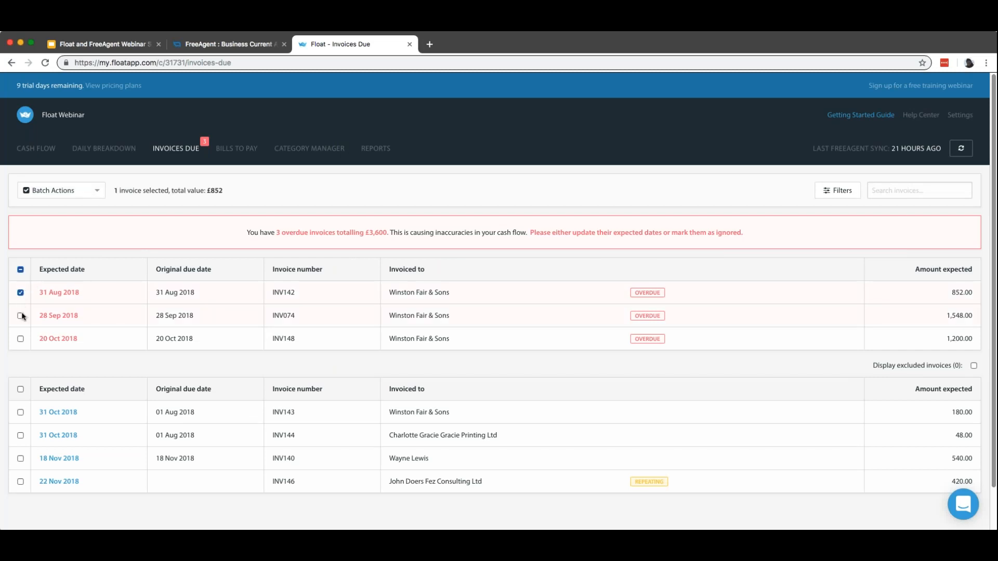
left_click(20, 339)
left_click(21, 316)
left_click(78, 191)
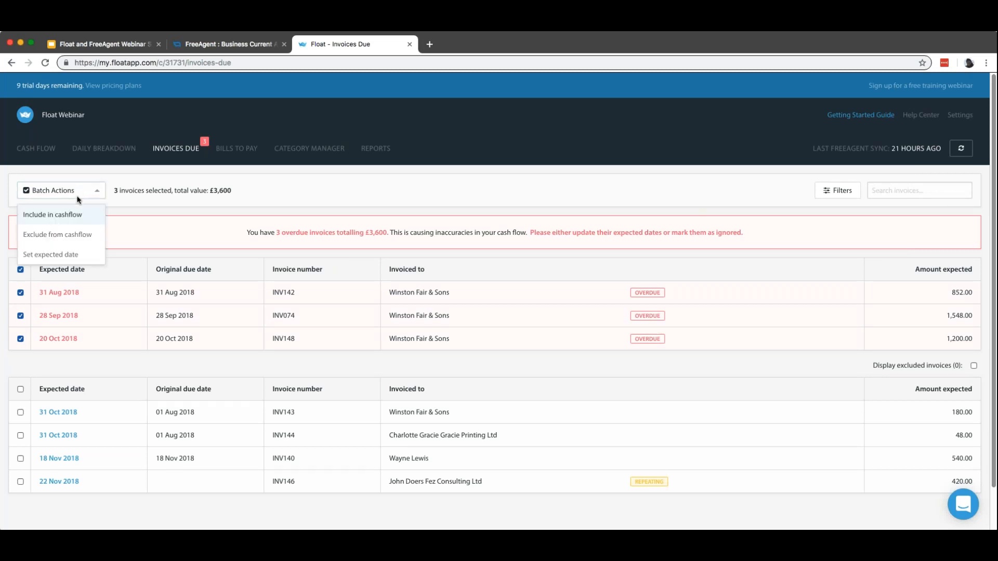
left_click(73, 255)
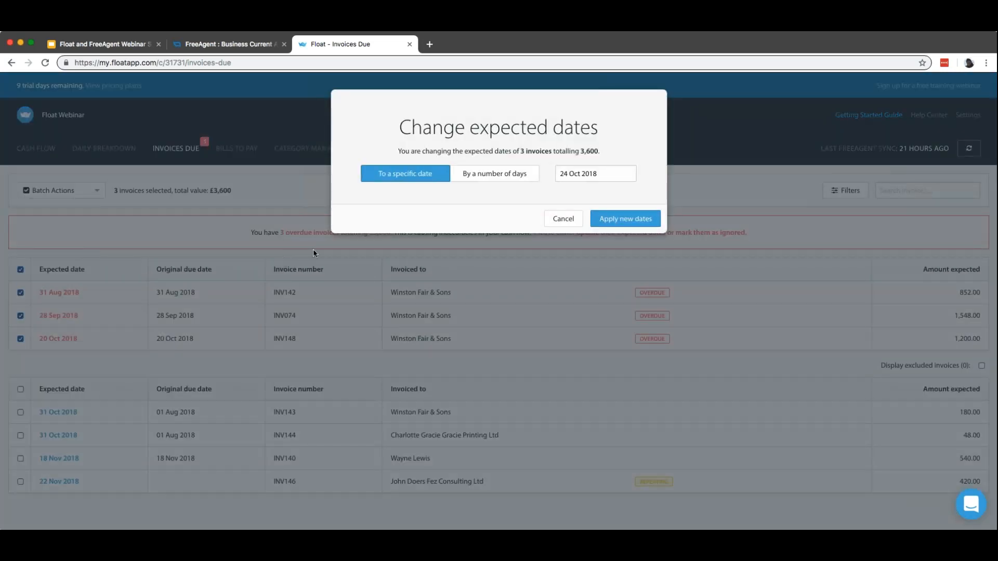
left_click(506, 177)
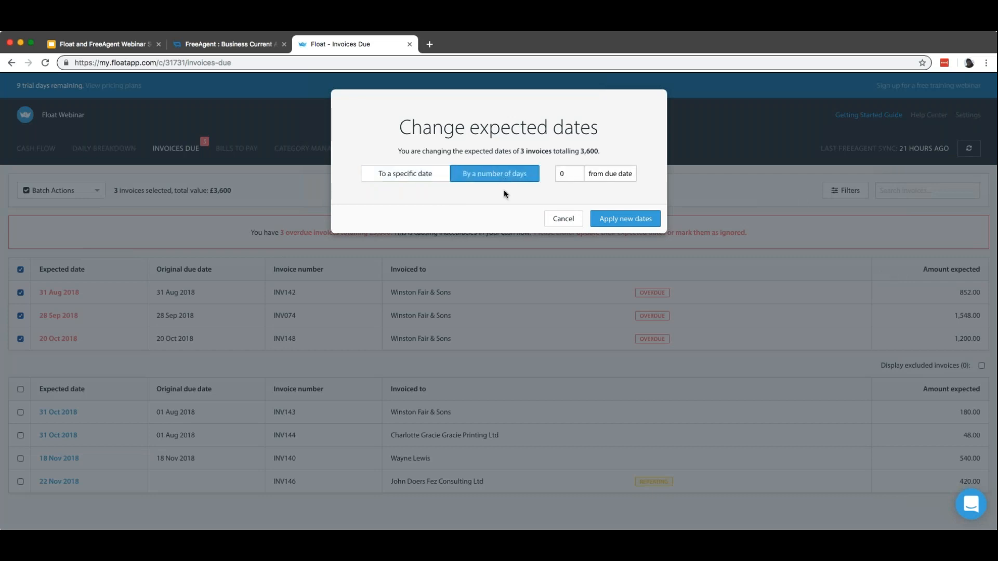
left_click(420, 175)
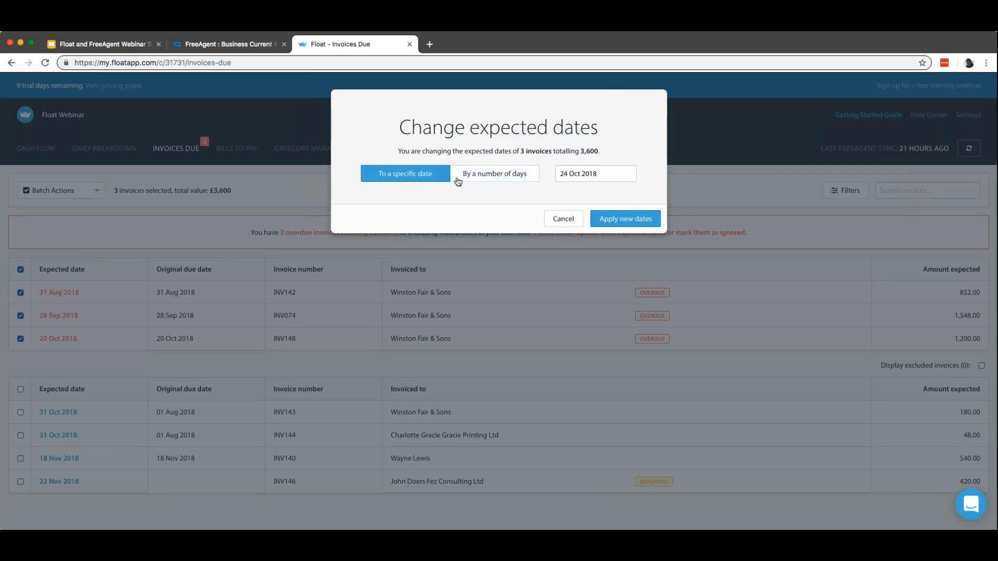
left_click(594, 175)
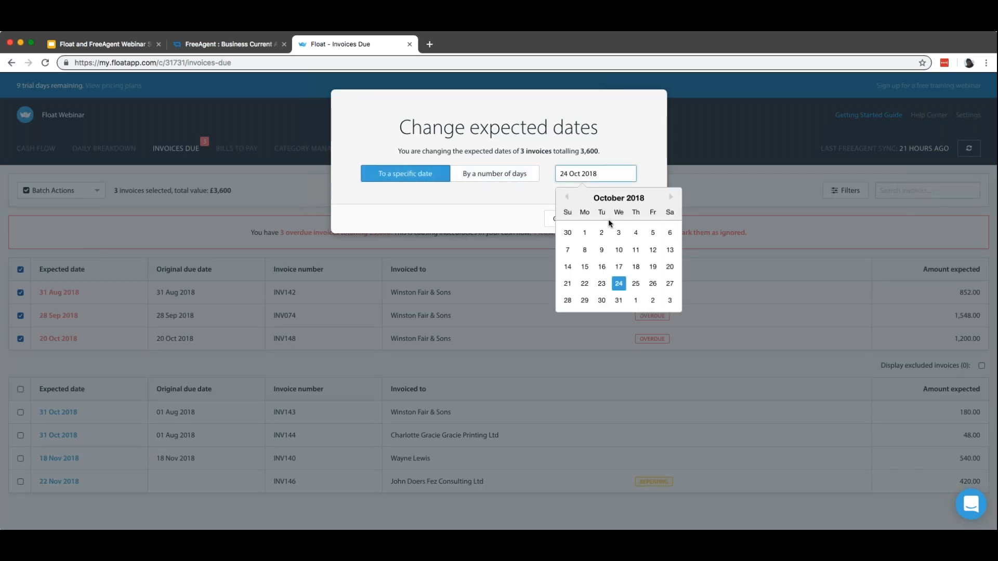
left_click(619, 300)
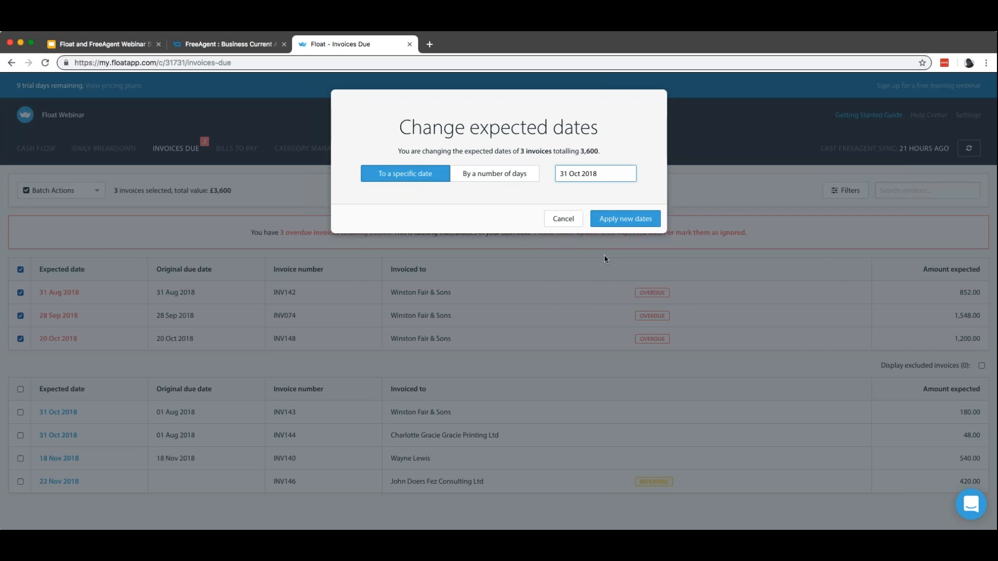
left_click(613, 218)
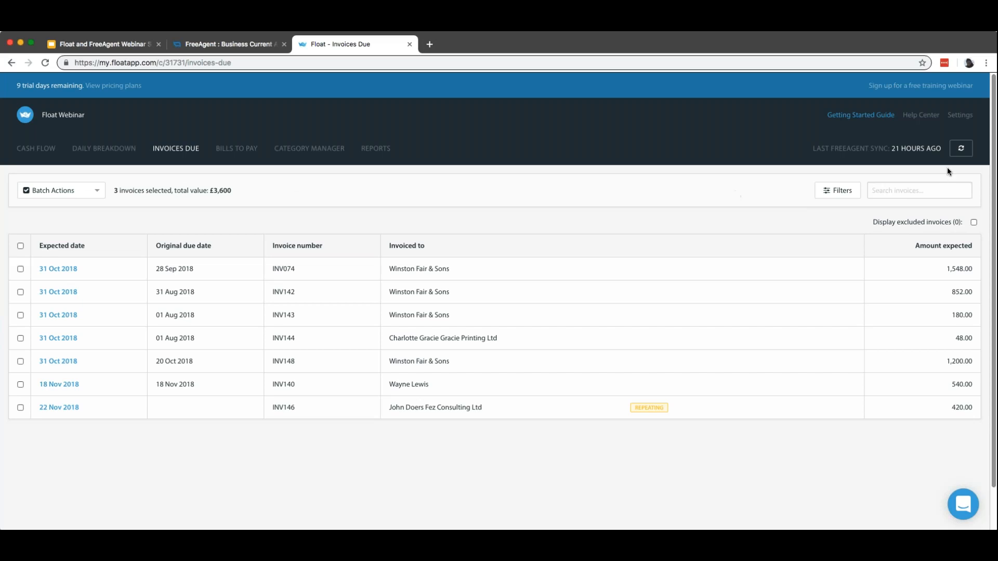
Step: Return to the cash flow overview and review which bank accounts are included, leaving the selection unsaved
left_click(961, 148)
left_click(34, 145)
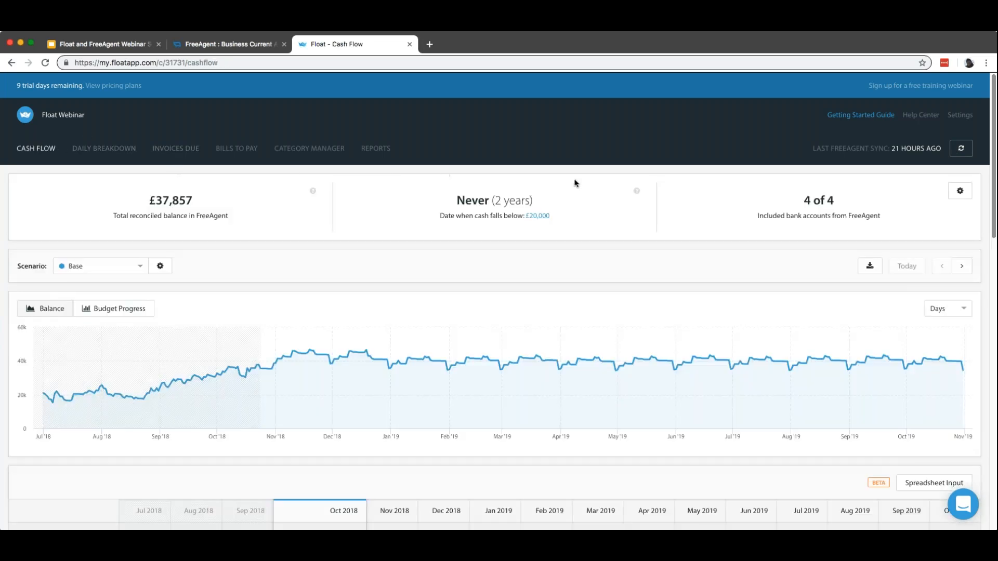
left_click(962, 193)
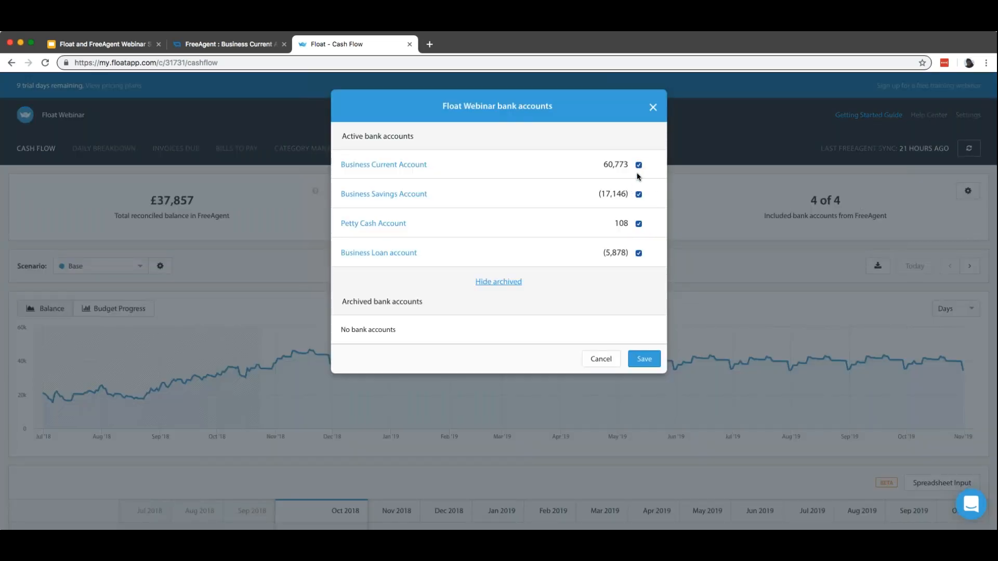
left_click(638, 194)
left_click(639, 194)
left_click(602, 358)
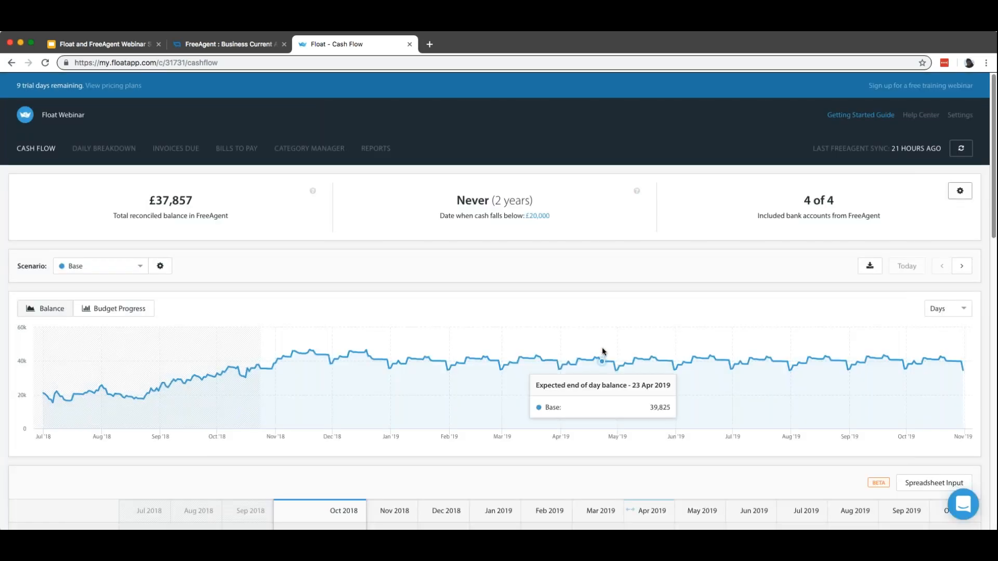
Step: Examine the monthly cash flow table and view its budget figures in Spreadsheet Input
scroll(610, 304, "down", 2)
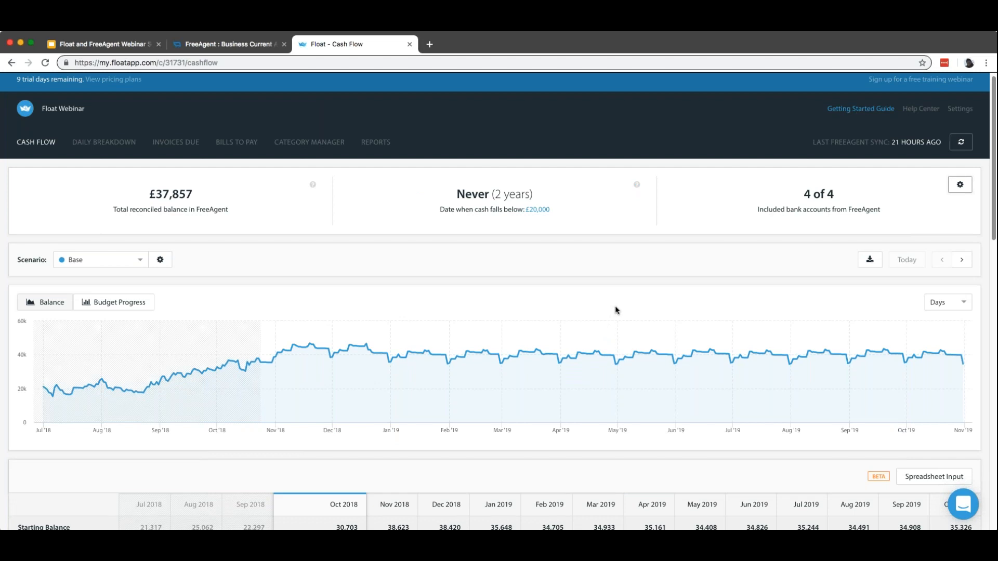
scroll(613, 311, "down", 5)
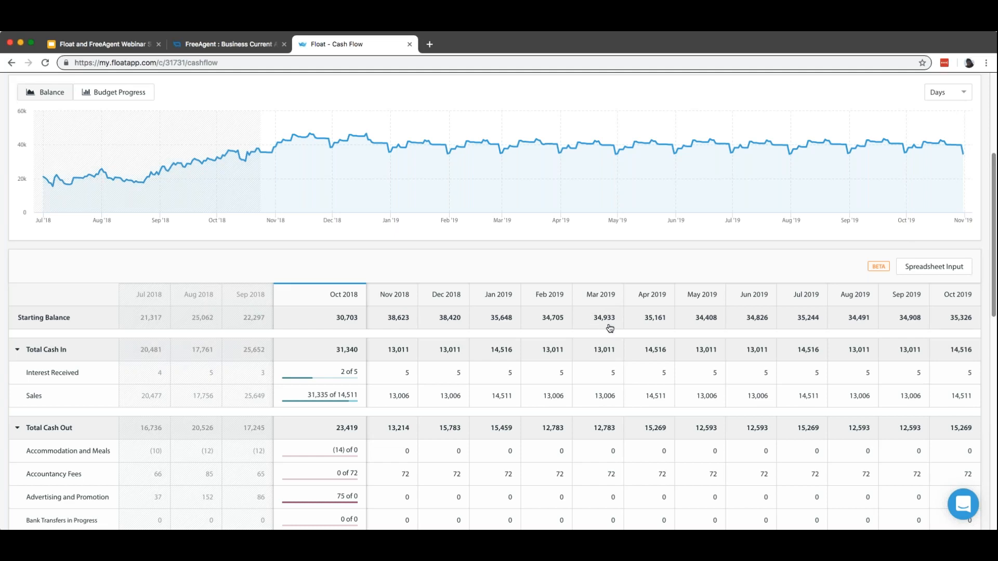
left_click(933, 268)
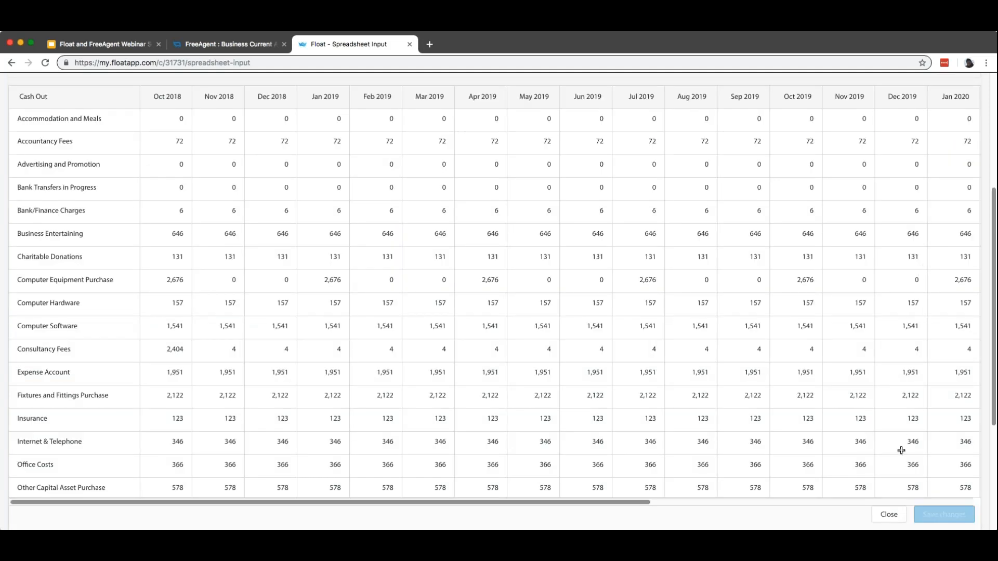
left_click(889, 515)
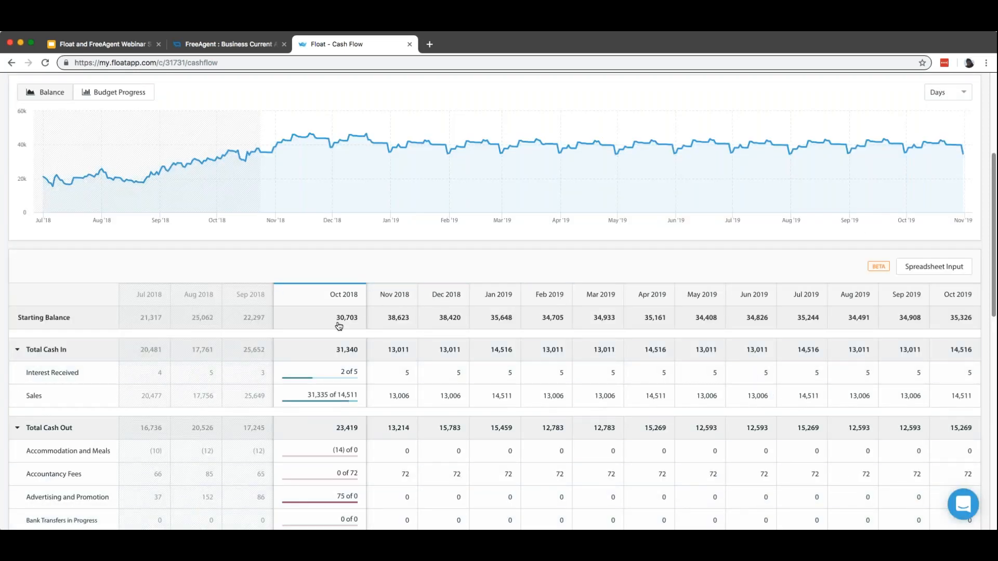
Step: Examine the paid invoices behind the October 2018 Sales figure, including the details of INV147 for Winston Fair & Sons
left_click(337, 398)
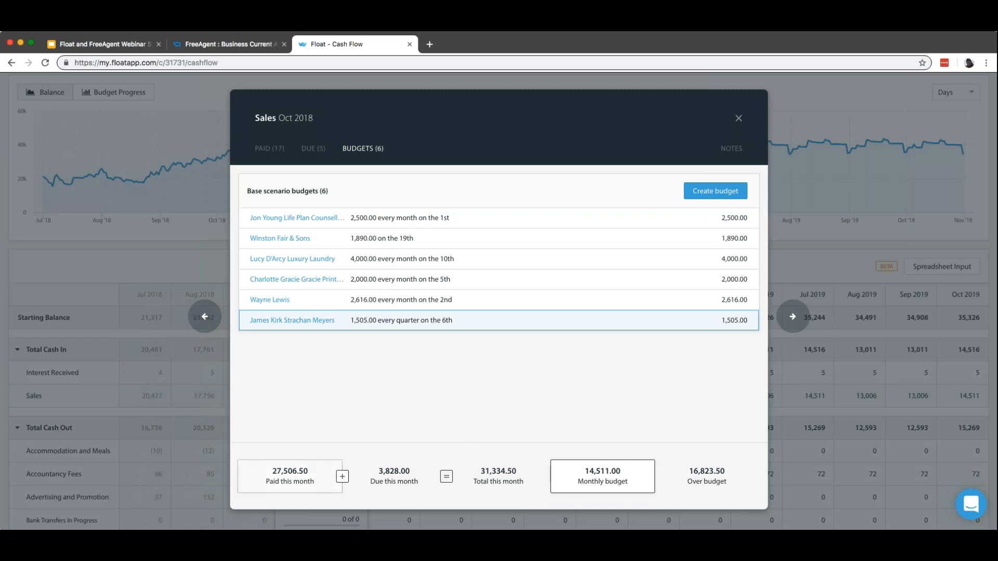
left_click(270, 149)
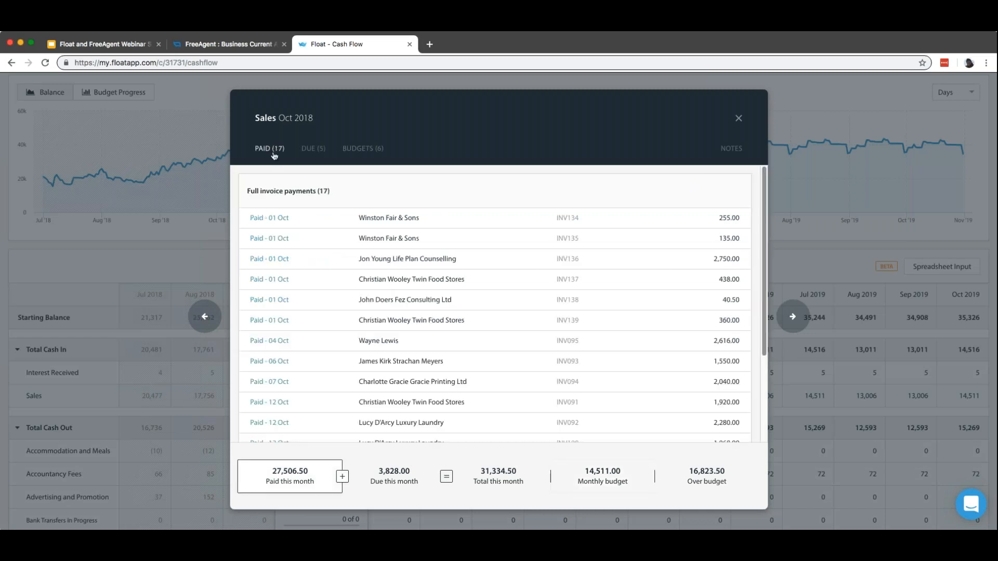
scroll(433, 280, "down", 2)
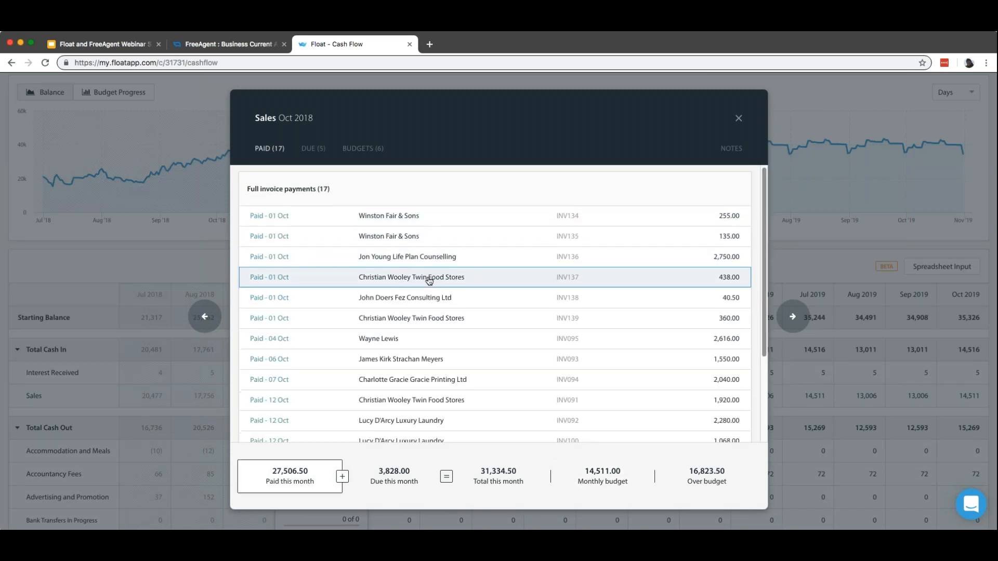
scroll(424, 282, "down", 4)
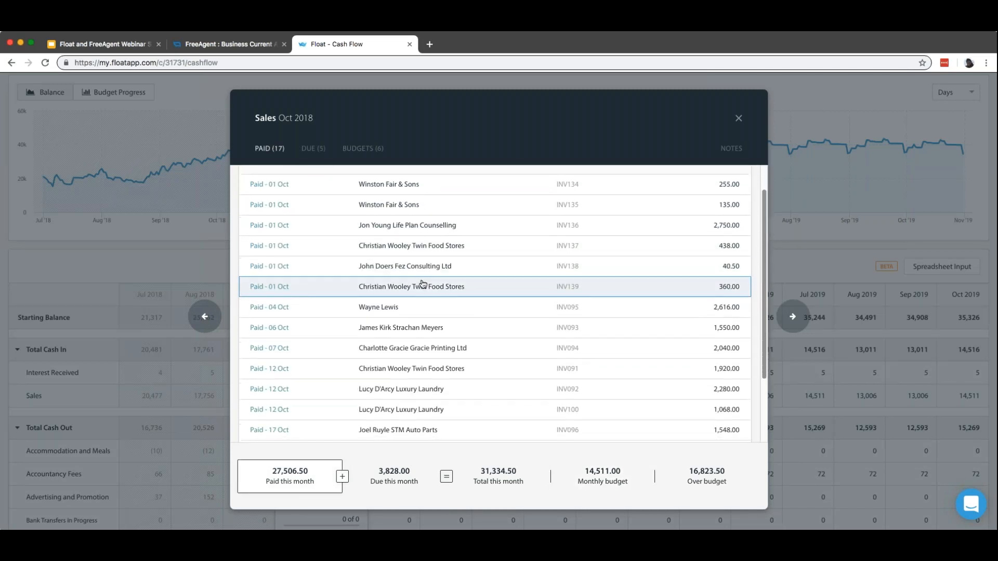
scroll(424, 282, "down", 2)
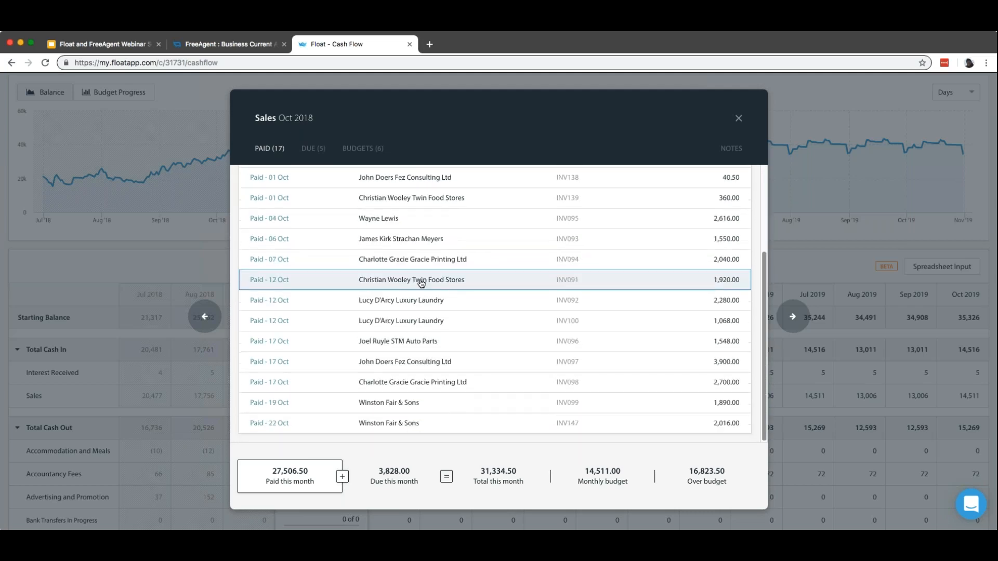
left_click(461, 425)
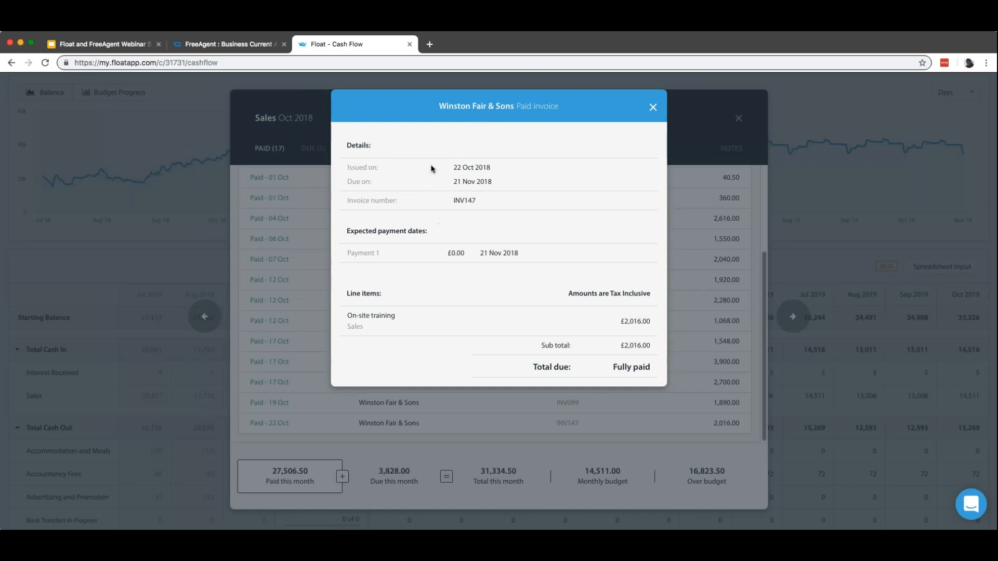
left_click(652, 107)
scroll(596, 308, "up", 3)
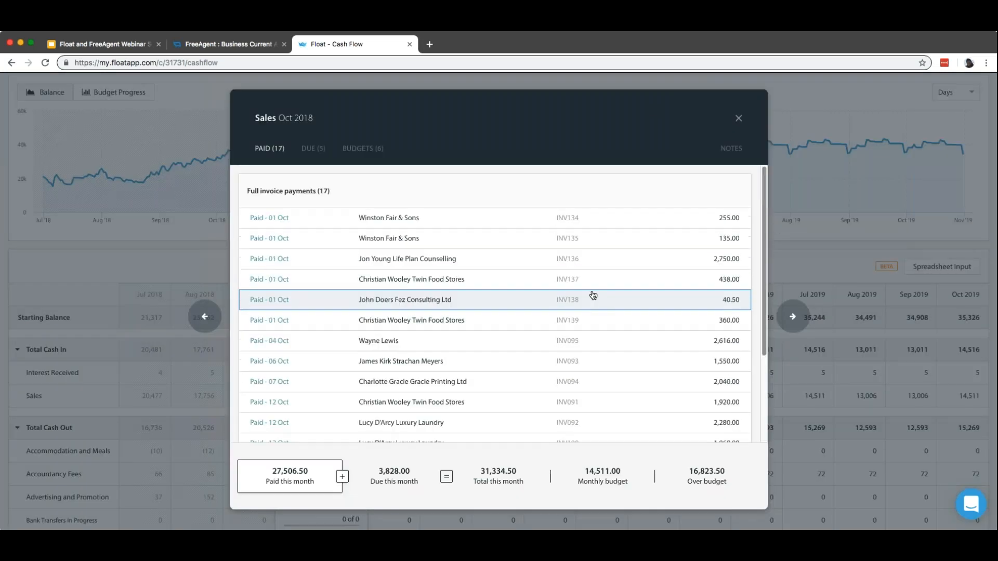
Step: Review the Base scenario budgets for October 2018 Sales and close the breakdown
double_click(366, 148)
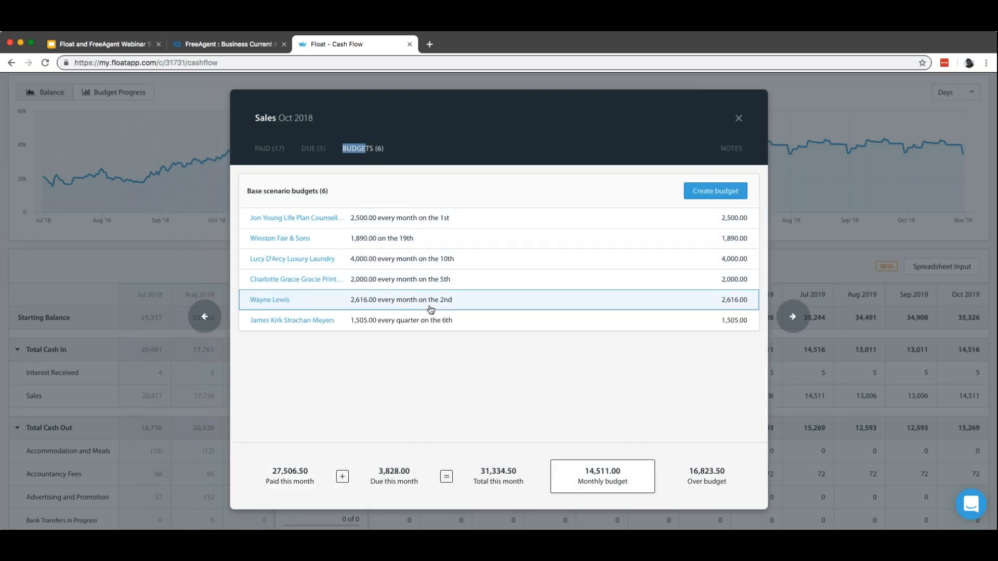
left_click(449, 343)
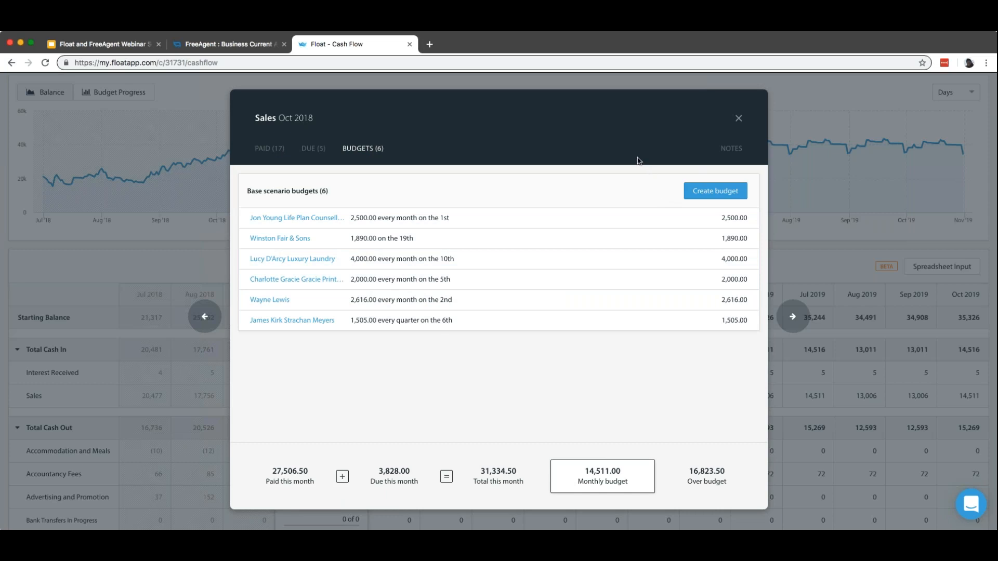
left_click(738, 119)
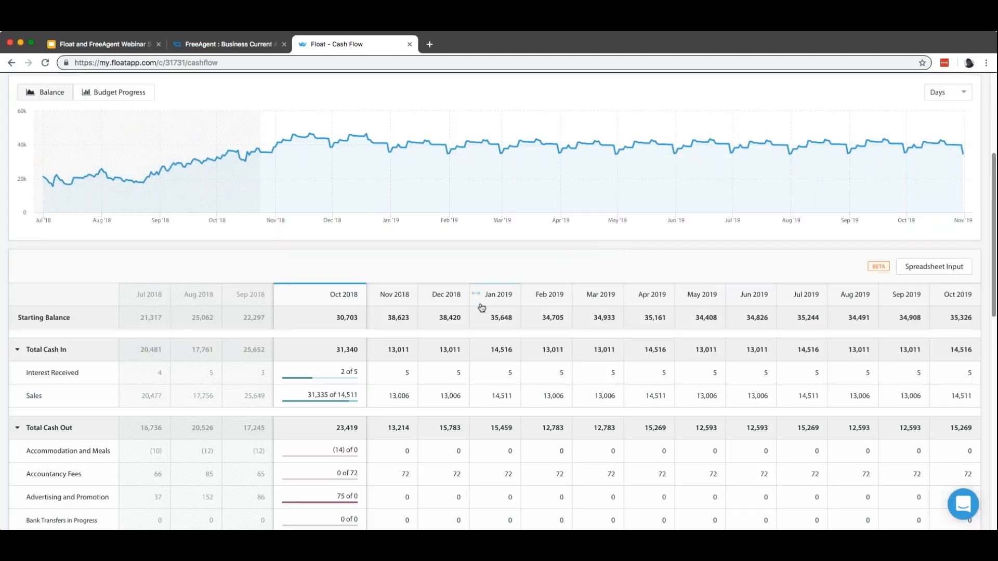
Step: Create an Advertising and Promotion budget named Facebook from October 2018, with 500 every month on the 31st for all future months
scroll(482, 307, "down", 3)
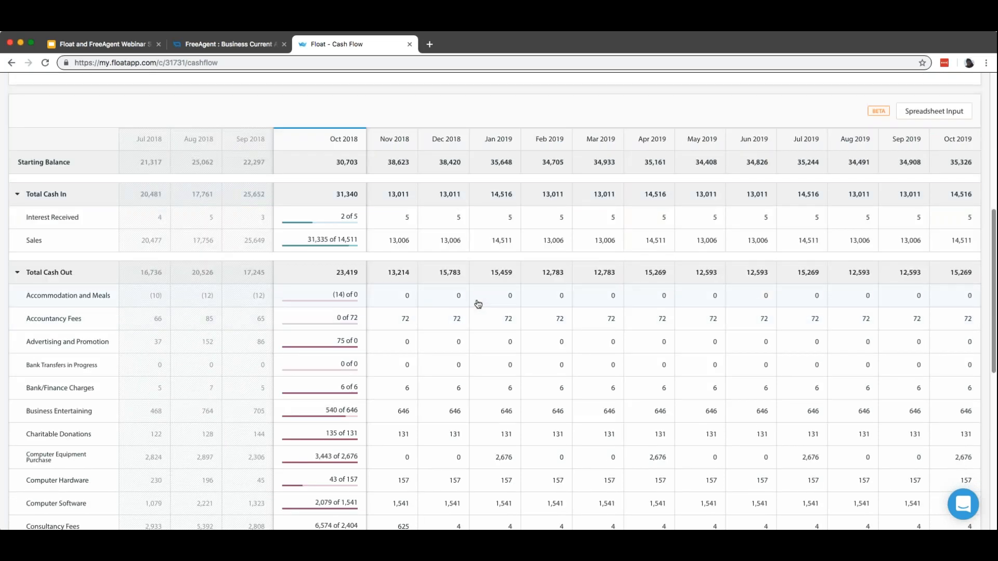
left_click(340, 343)
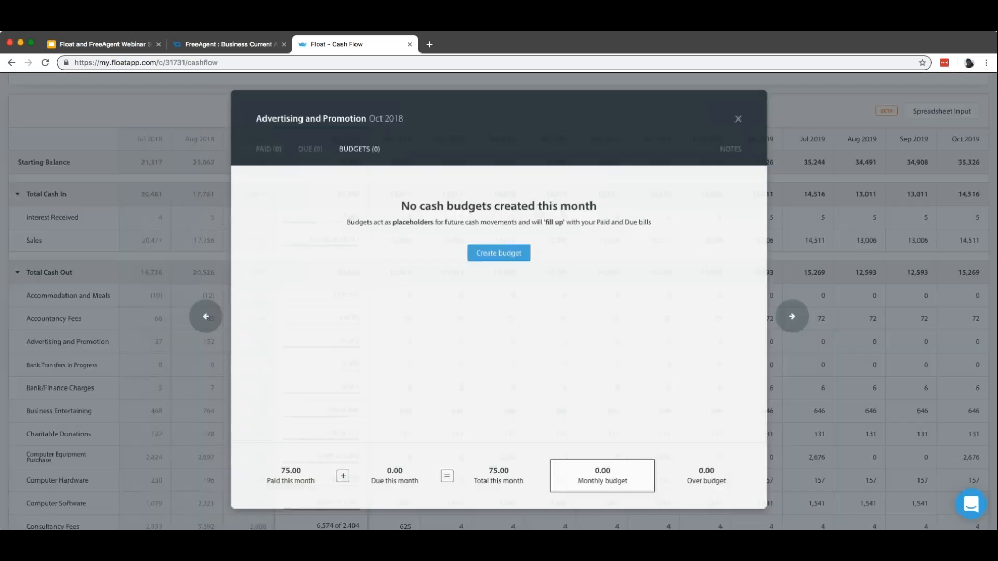
left_click(497, 256)
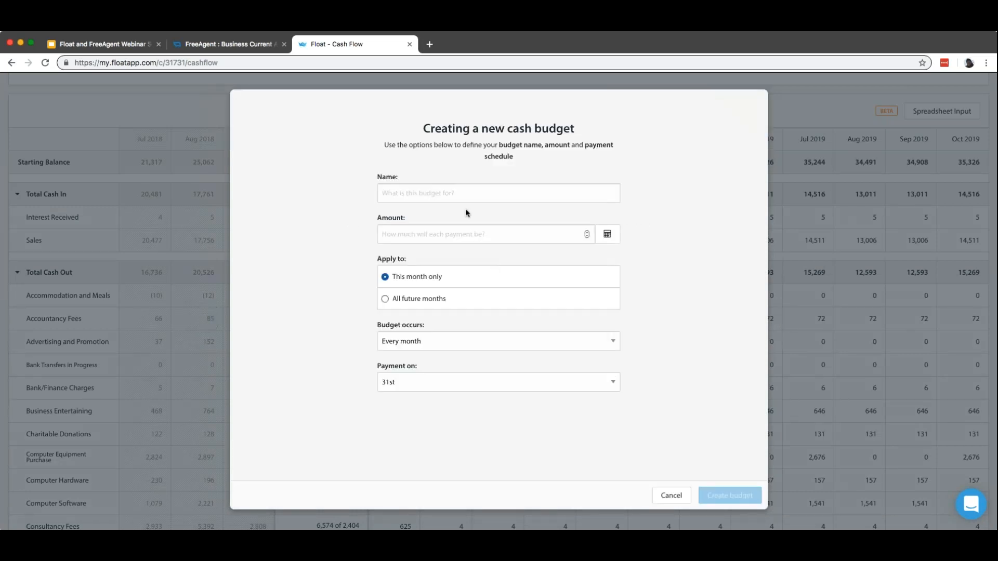
left_click(463, 190)
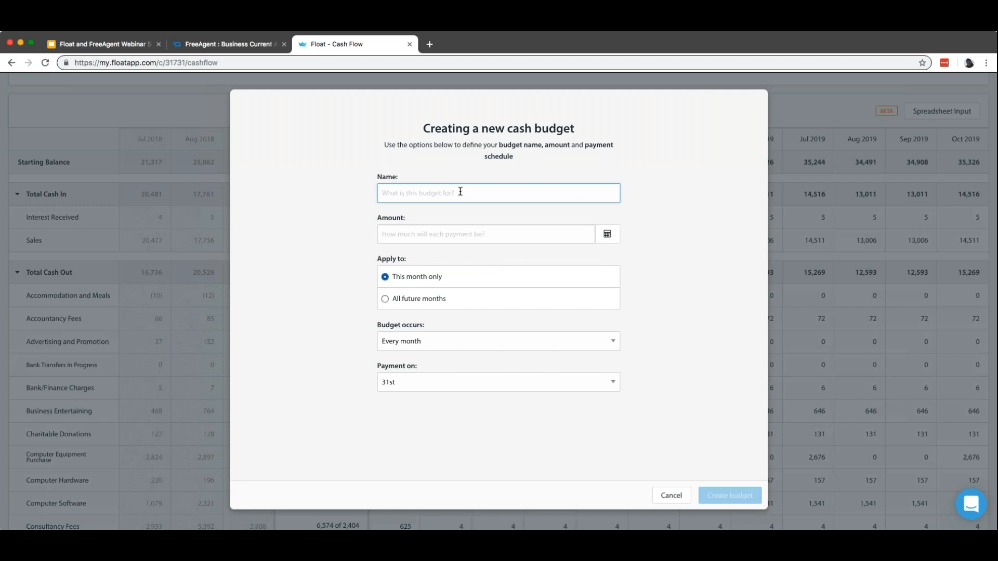
type("Facebook")
left_click(444, 230)
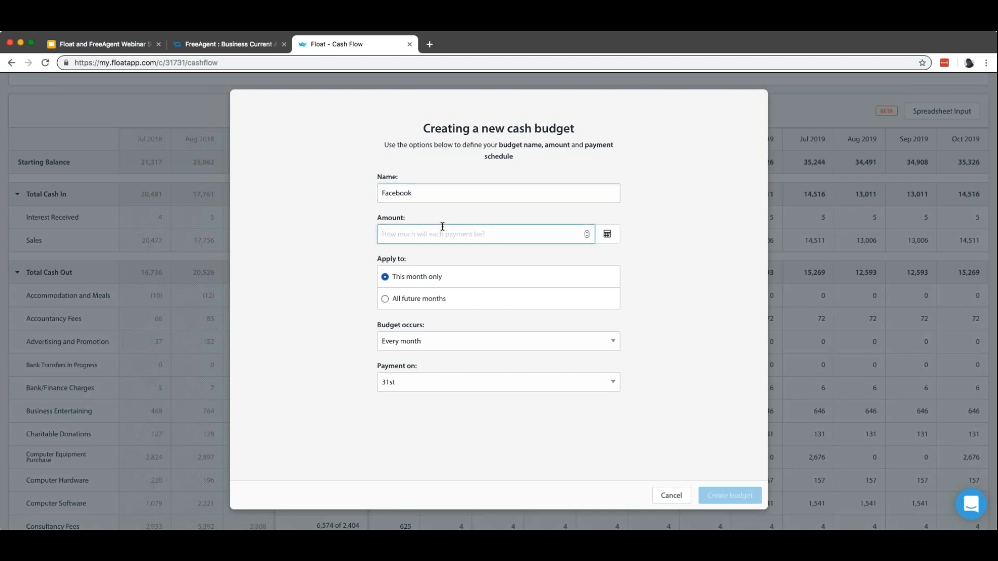
type("500")
left_click(421, 297)
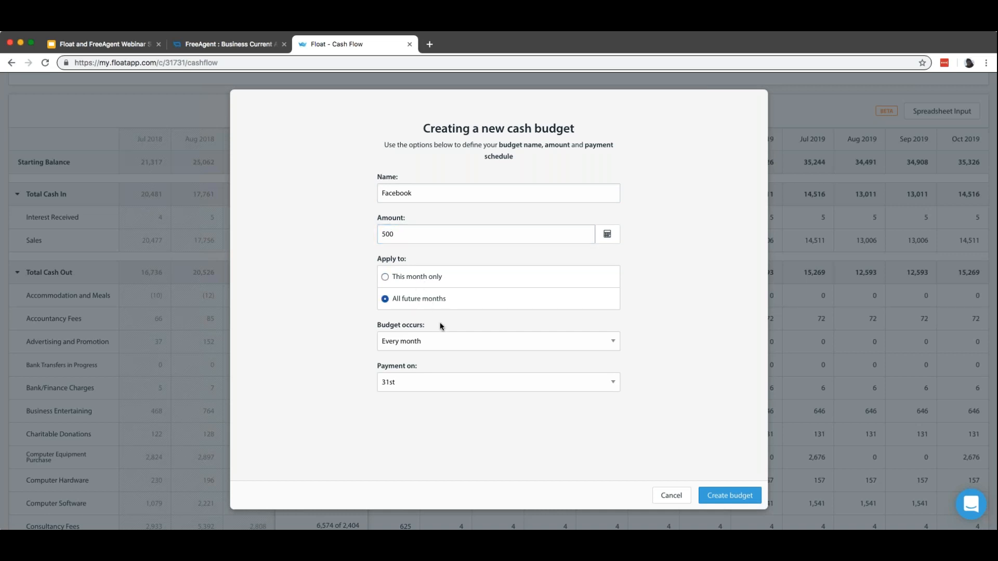
left_click(441, 338)
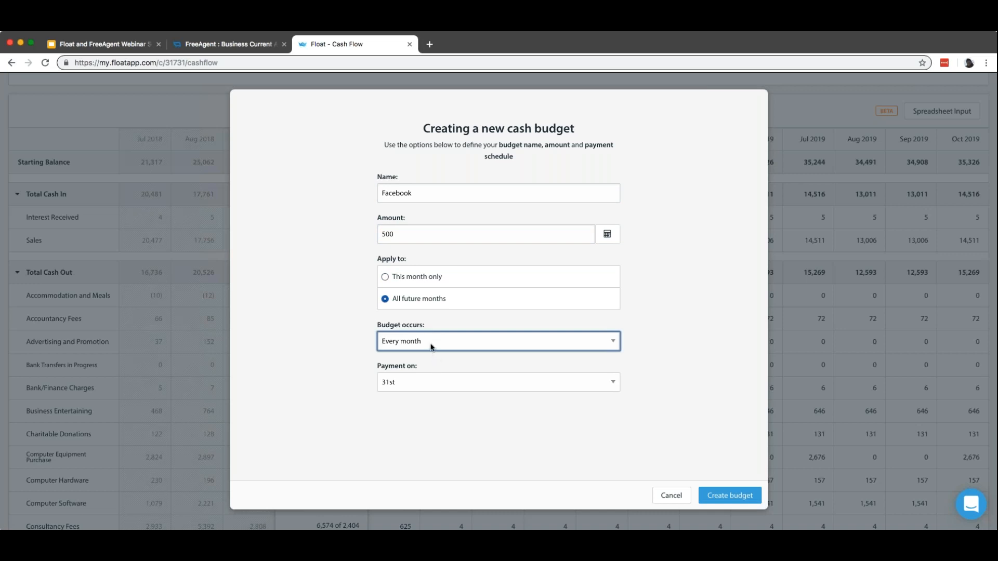
left_click(455, 380)
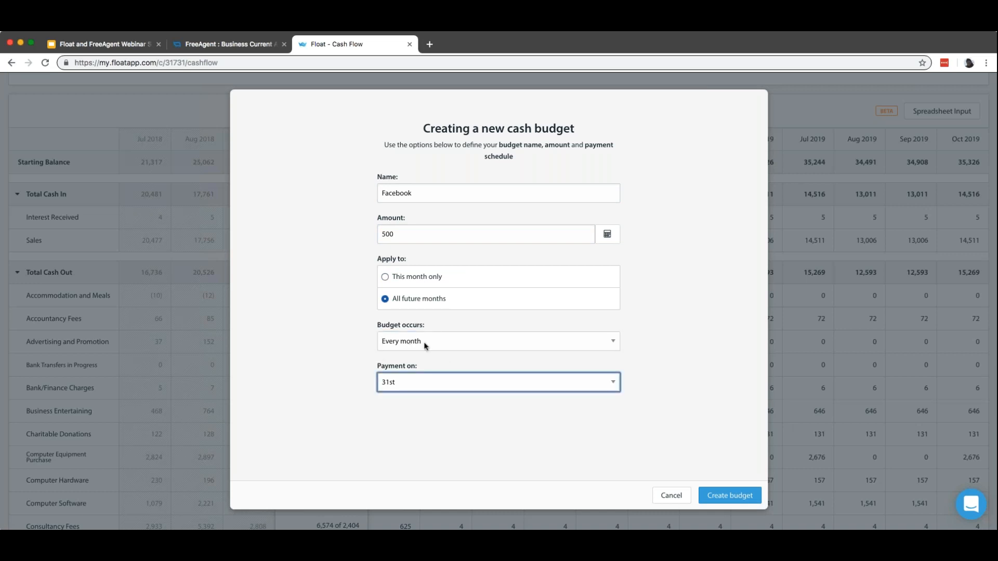
left_click(723, 500)
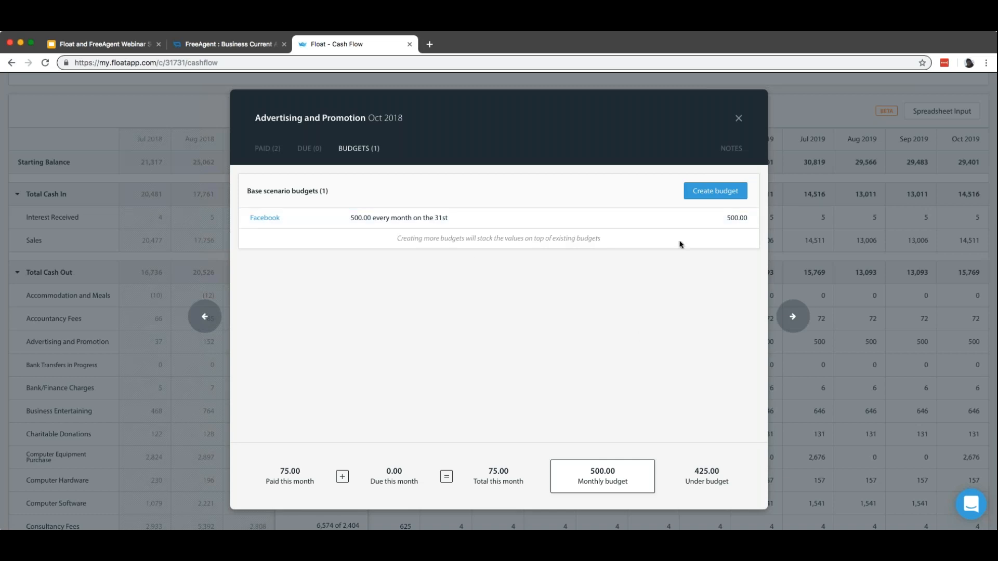
Step: Add a second Advertising and Promotion budget named Google, with 200 every 2 weeks on Friday for all future months
left_click(704, 190)
left_click(531, 188)
type("Google")
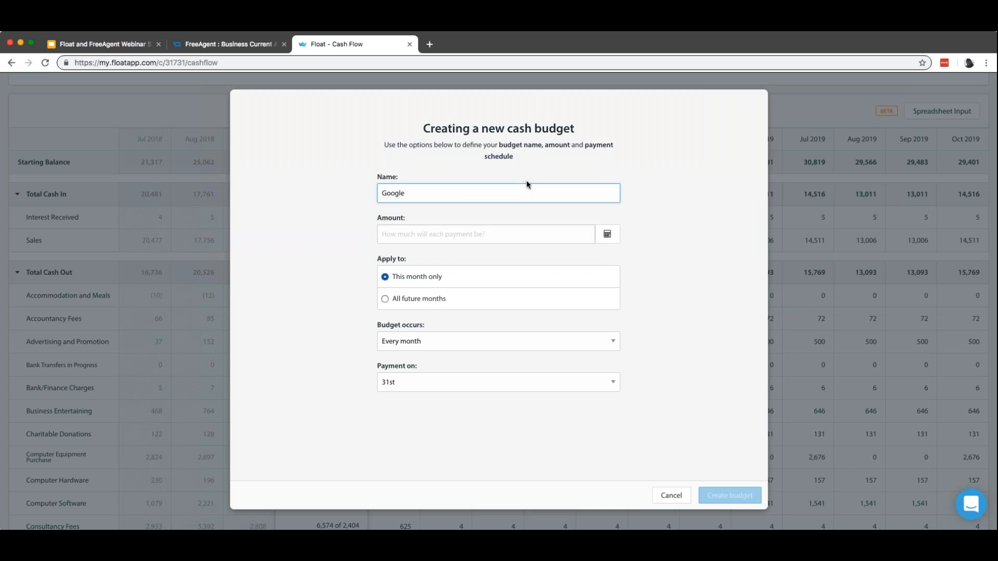
left_click(509, 227)
type("00")
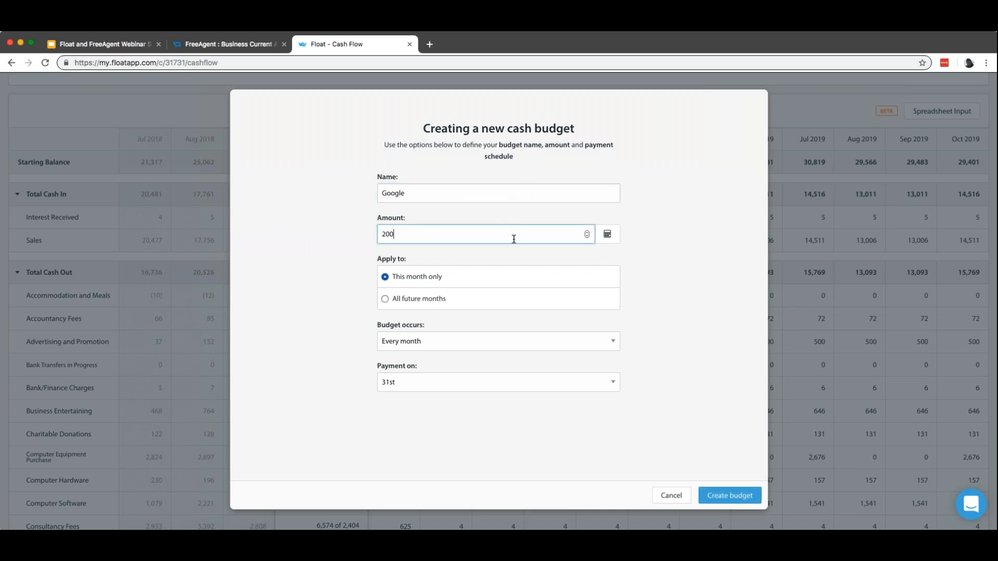
left_click(477, 298)
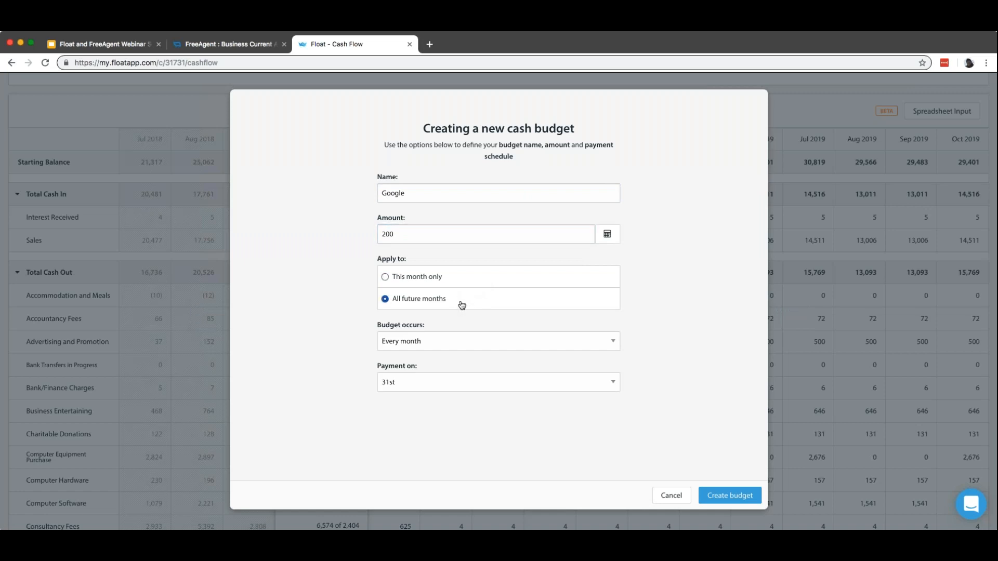
left_click(481, 342)
left_click(500, 364)
left_click(508, 379)
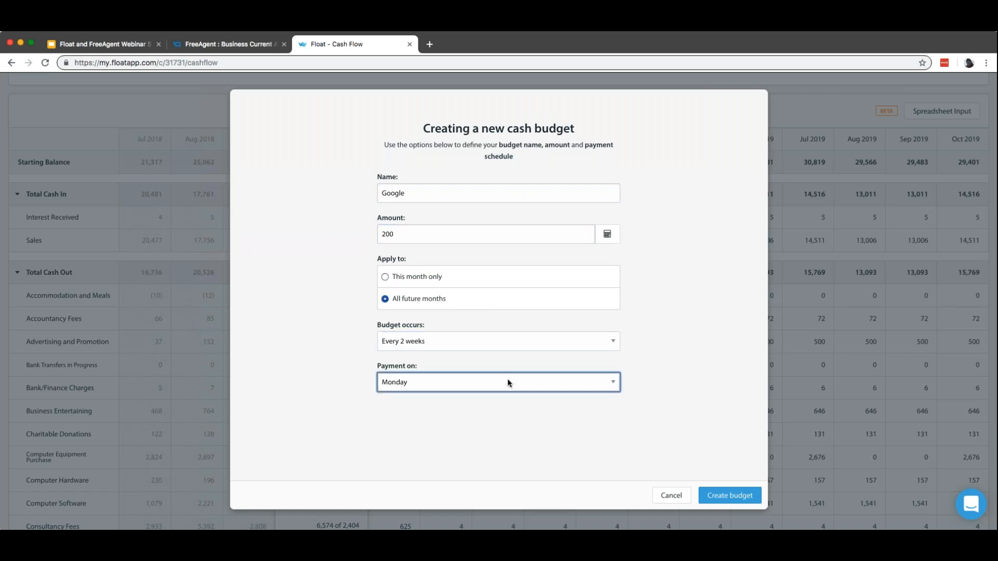
left_click(506, 421)
left_click(713, 496)
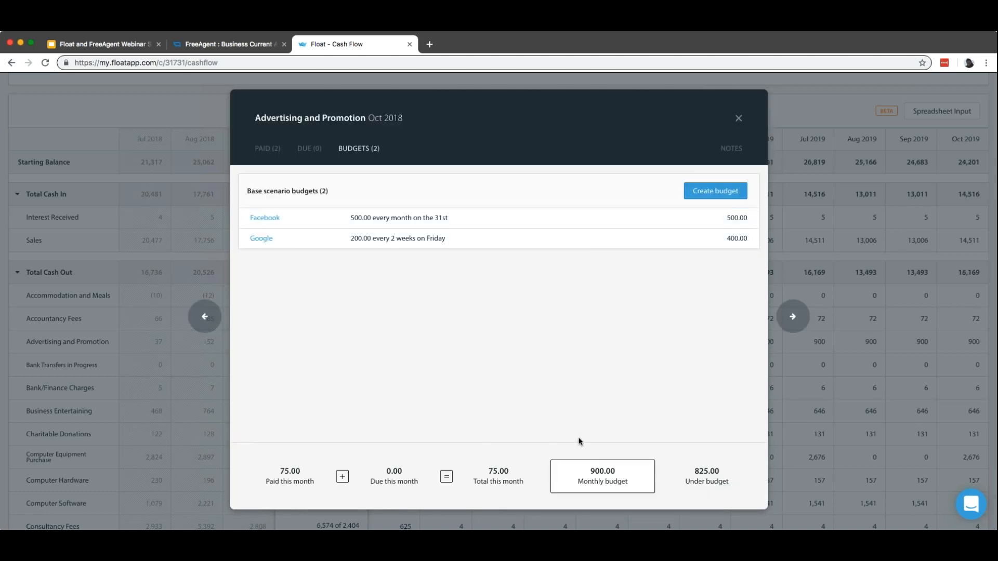
Step: Review the paid bank transactions and the budgets for October 2018 Advertising and Promotion, and close the breakdown
left_click(275, 148)
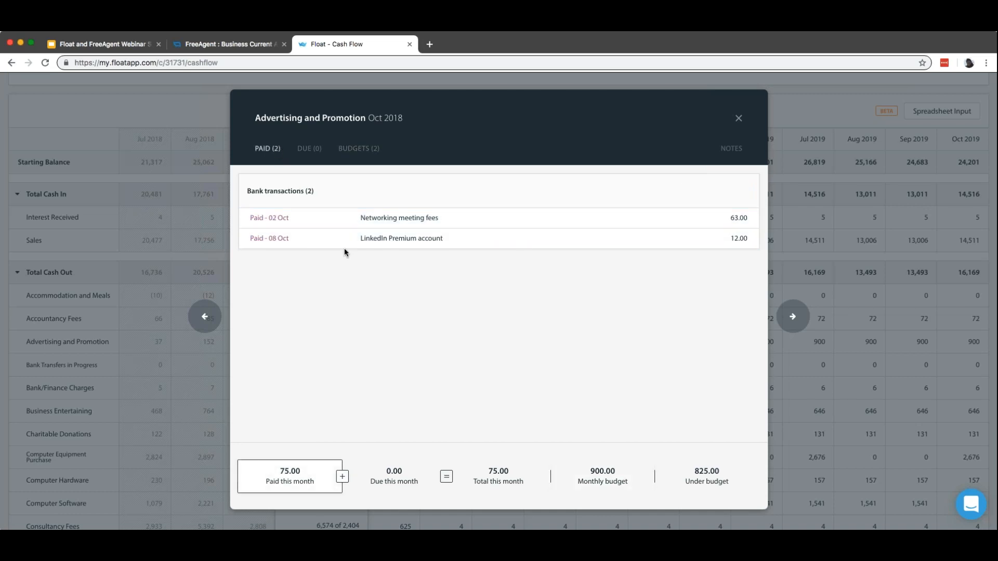
left_click(363, 150)
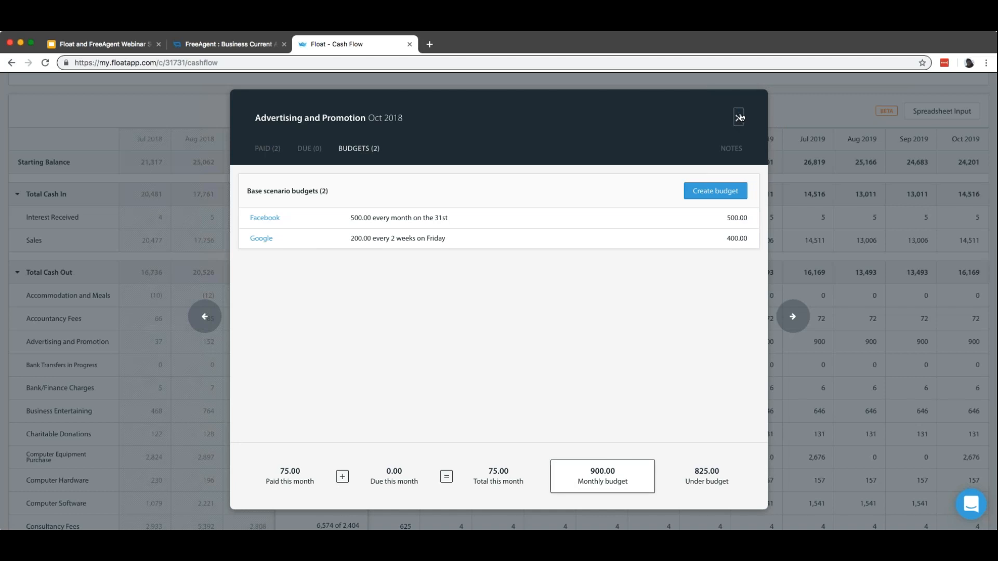
left_click(738, 117)
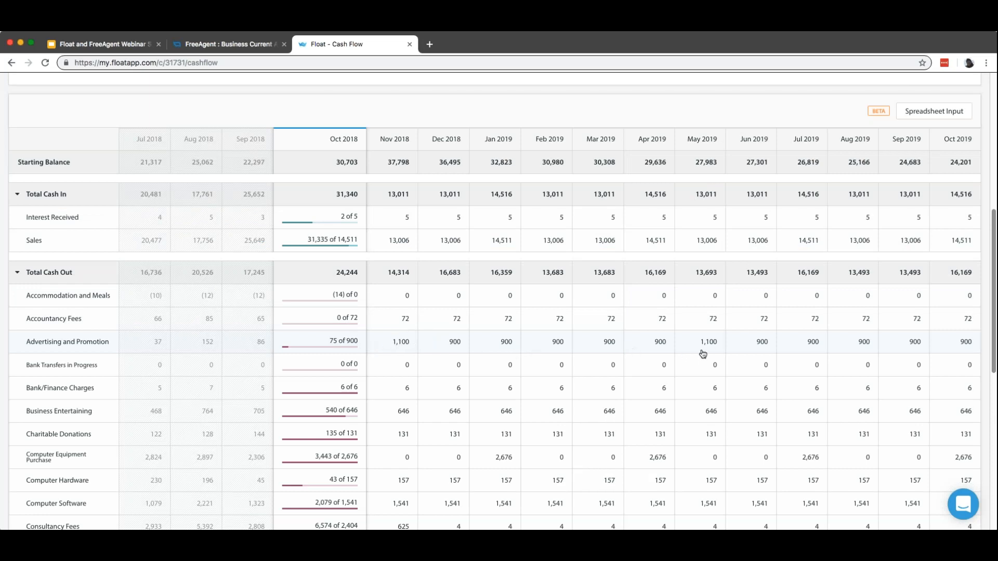
Step: Switch the cash flow scenario from Base to New Employee
scroll(707, 340, "up", 5)
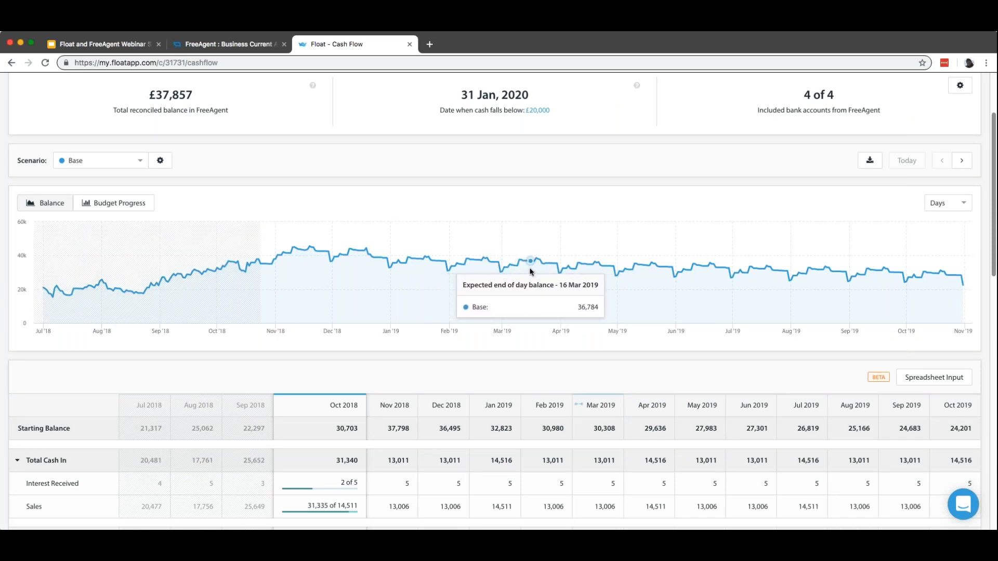
left_click(143, 162)
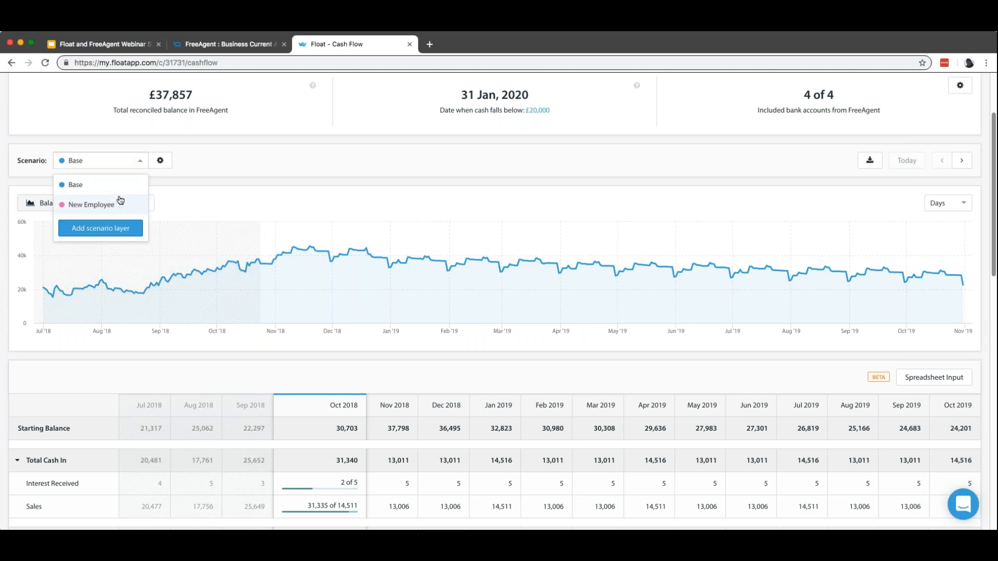
left_click(95, 205)
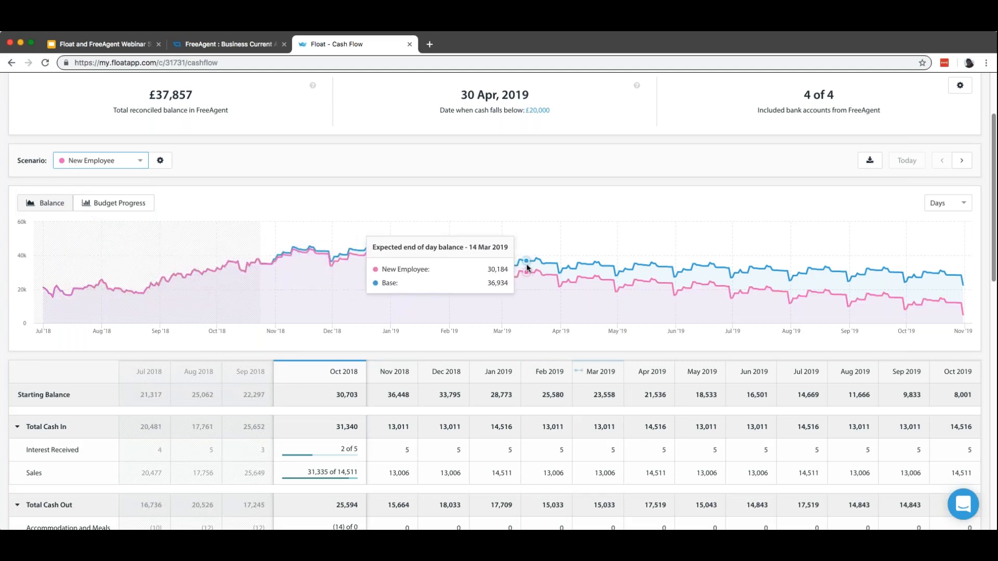
Step: Examine the October 2018 PAYE/NI and Salary and Bonuses budgets, and compare the New Employee and Base balances on the chart
scroll(523, 275, "down", 15)
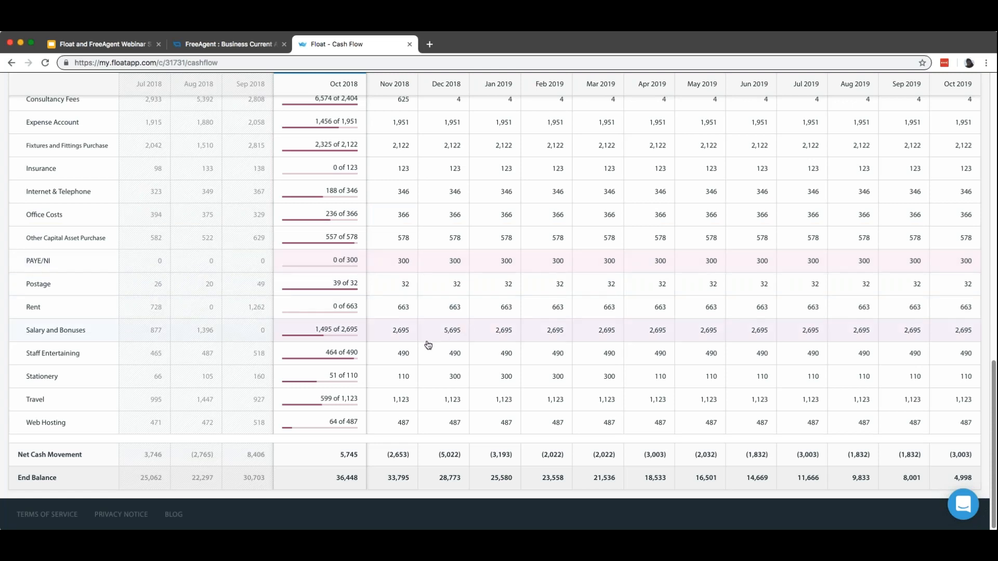
left_click(347, 261)
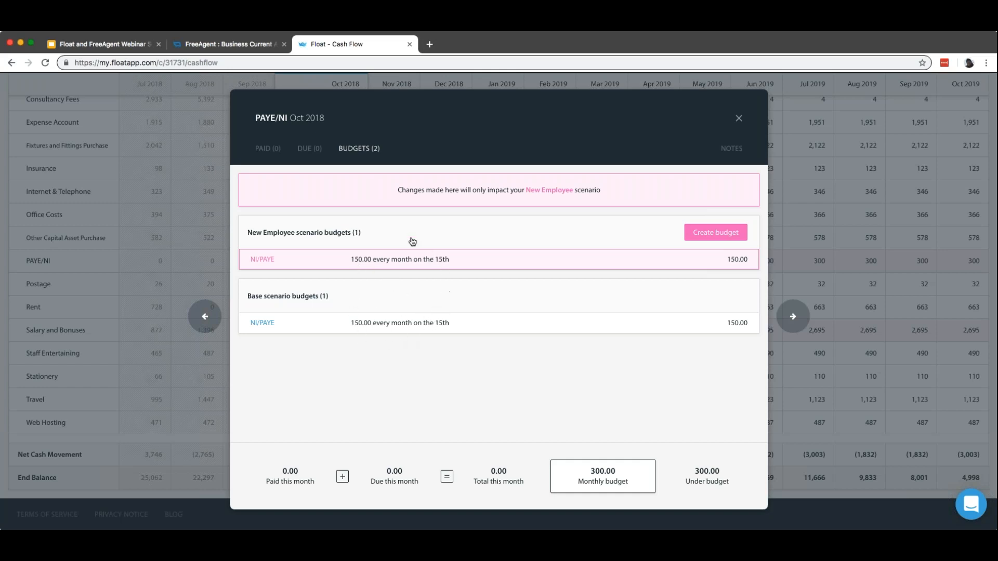
left_click(739, 116)
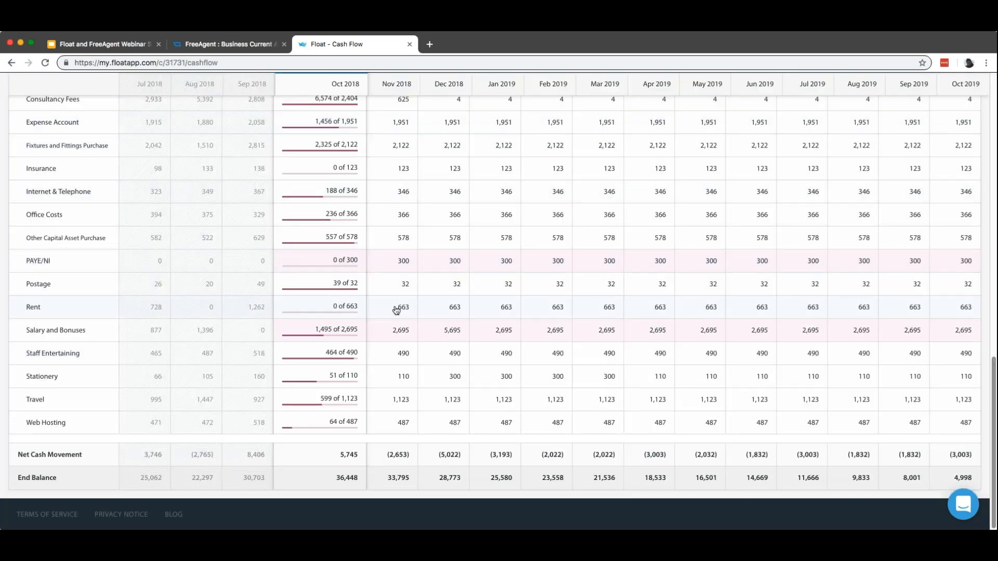
left_click(345, 329)
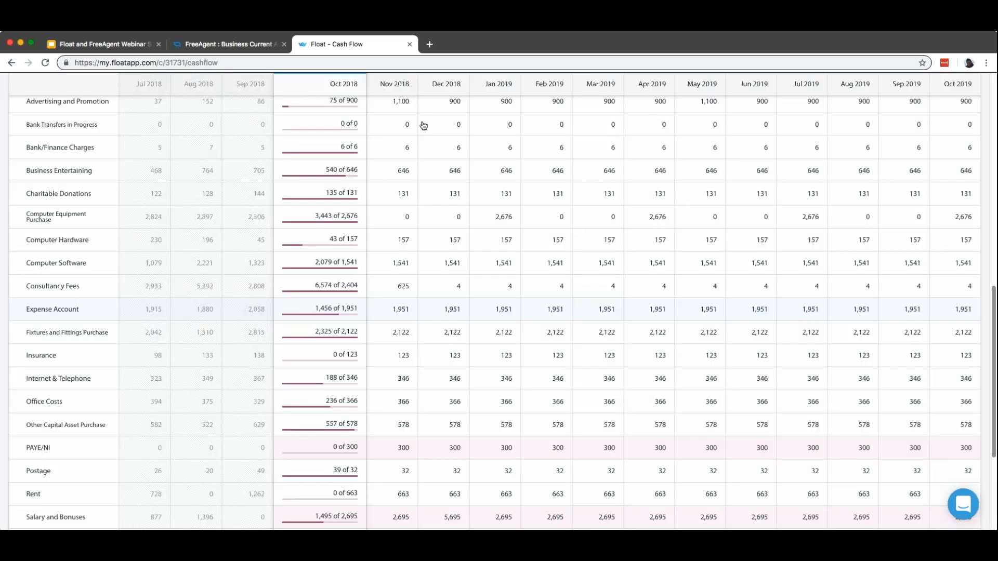
left_click(741, 119)
left_click(620, 224)
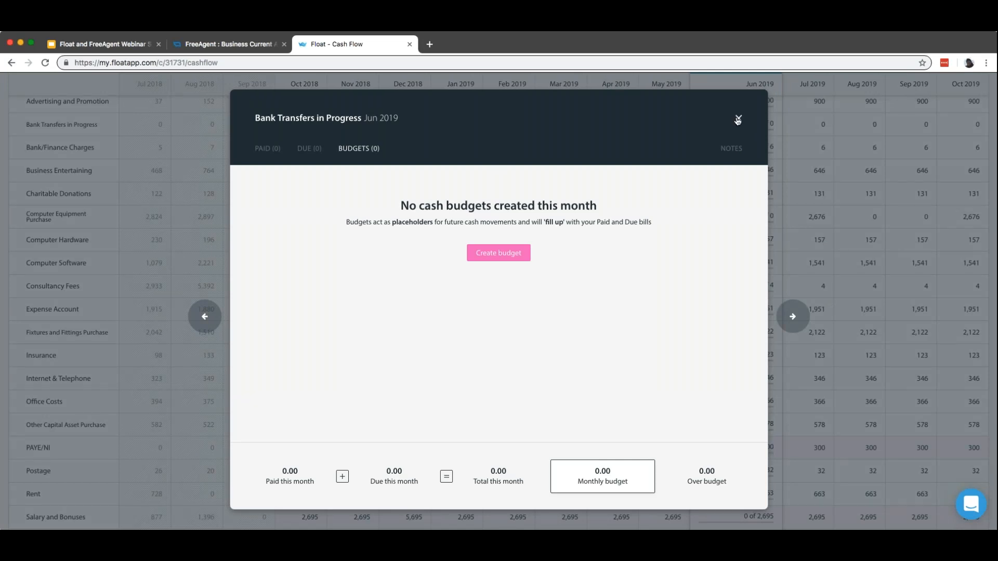
left_click(738, 119)
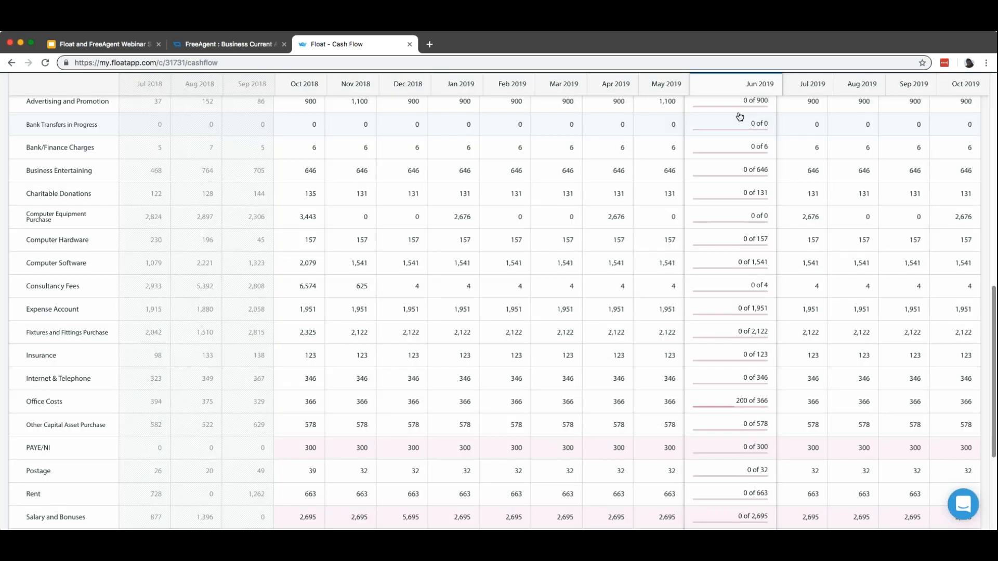
scroll(704, 183, "up", 15)
mouse_move(669, 337)
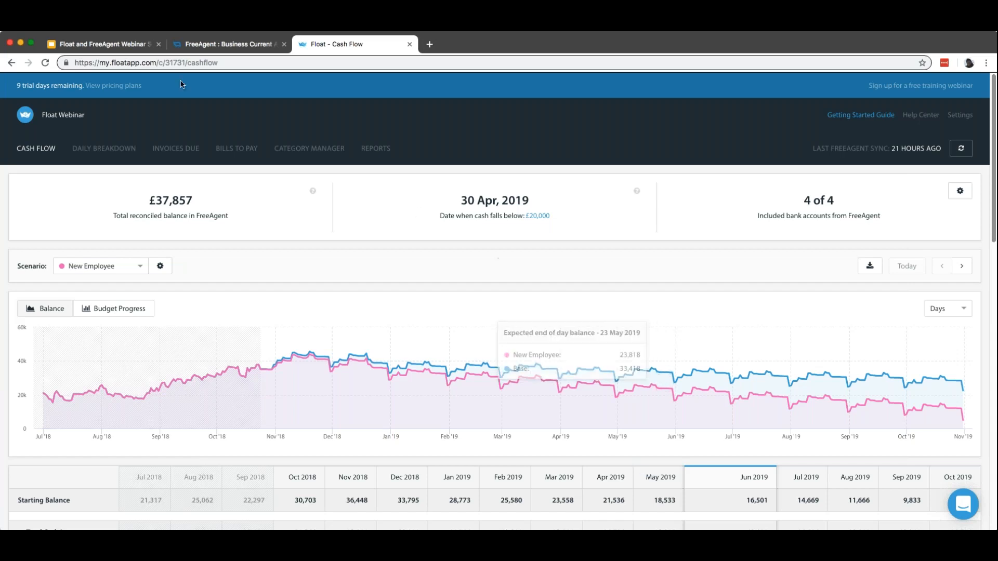
Step: Switch to the Float and FreeAgent Webinar Slides in Google Slides, start presenting and advance to slide 12 with the Float discount offer
left_click(120, 45)
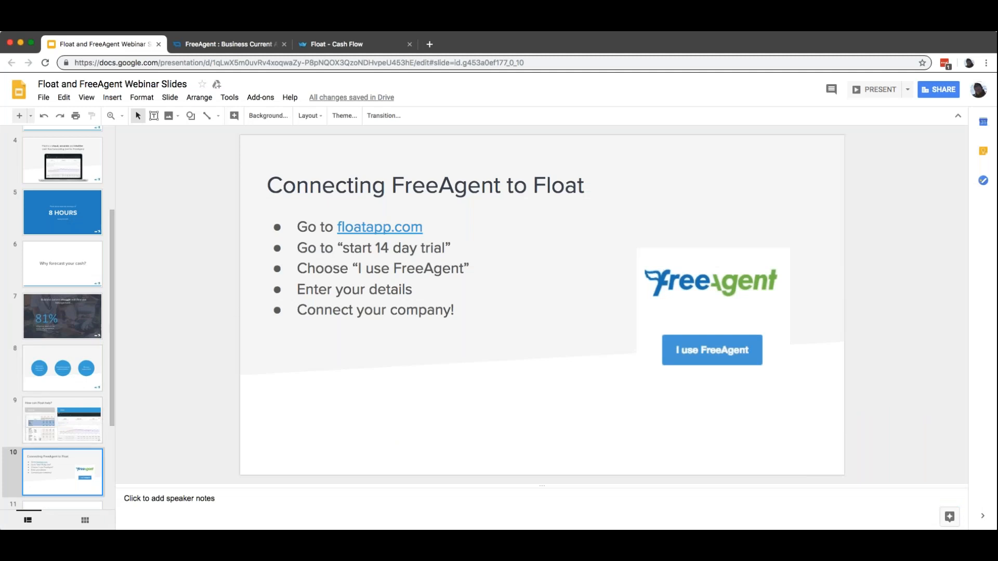
left_click(874, 89)
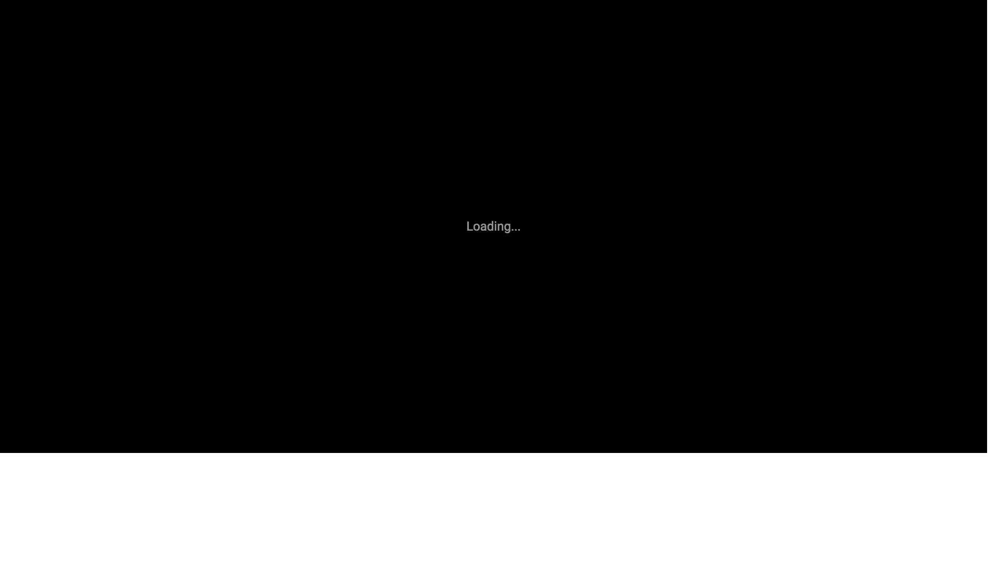
key("Right")
key("Right")
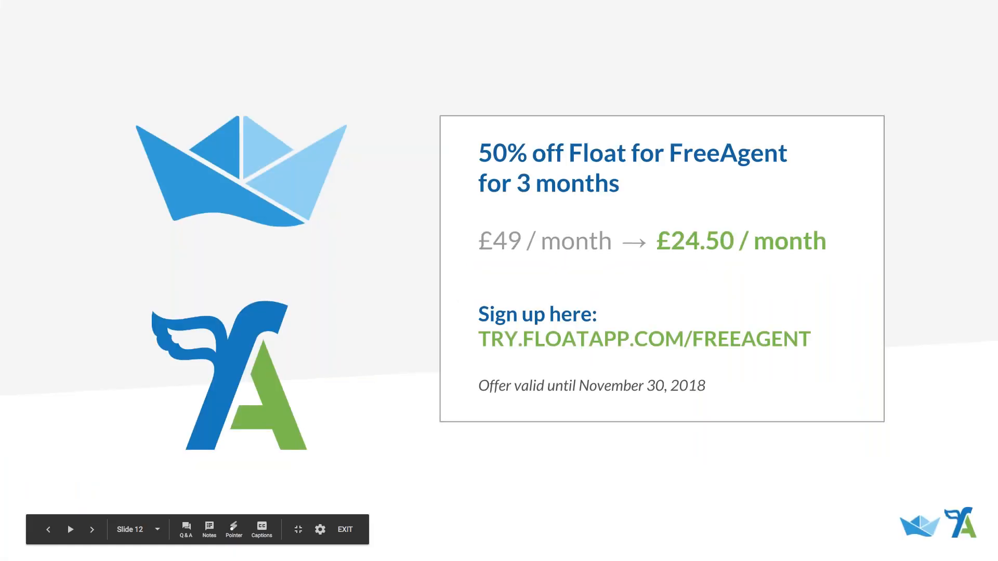